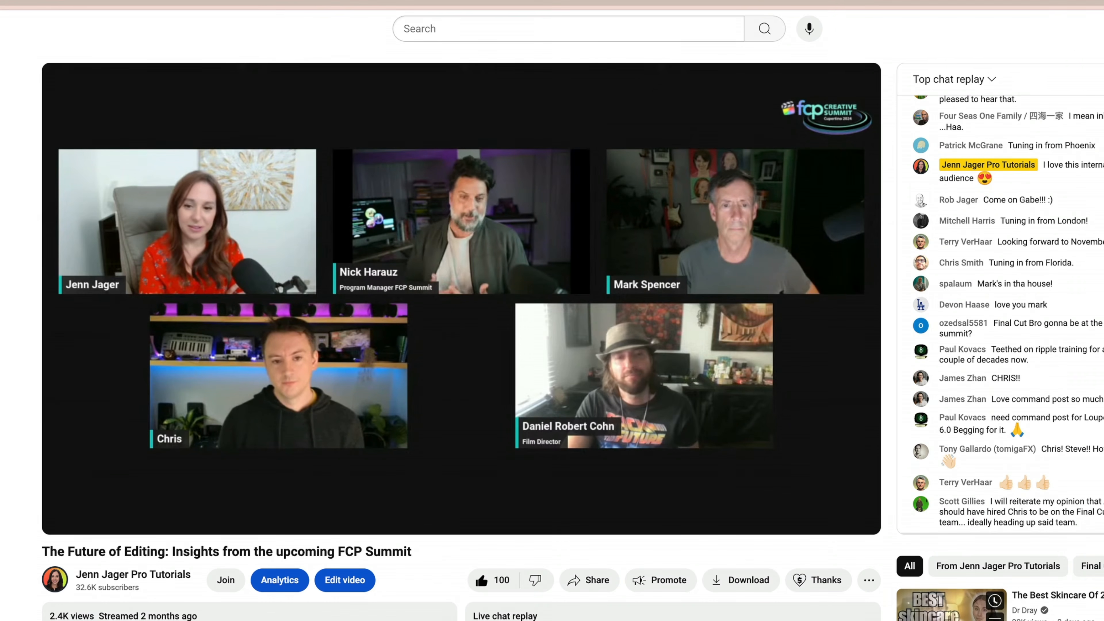
Start a new video upload from the YouTube home page.
scroll(1001, 314, up, 10)
scroll(1001, 314, up, 1)
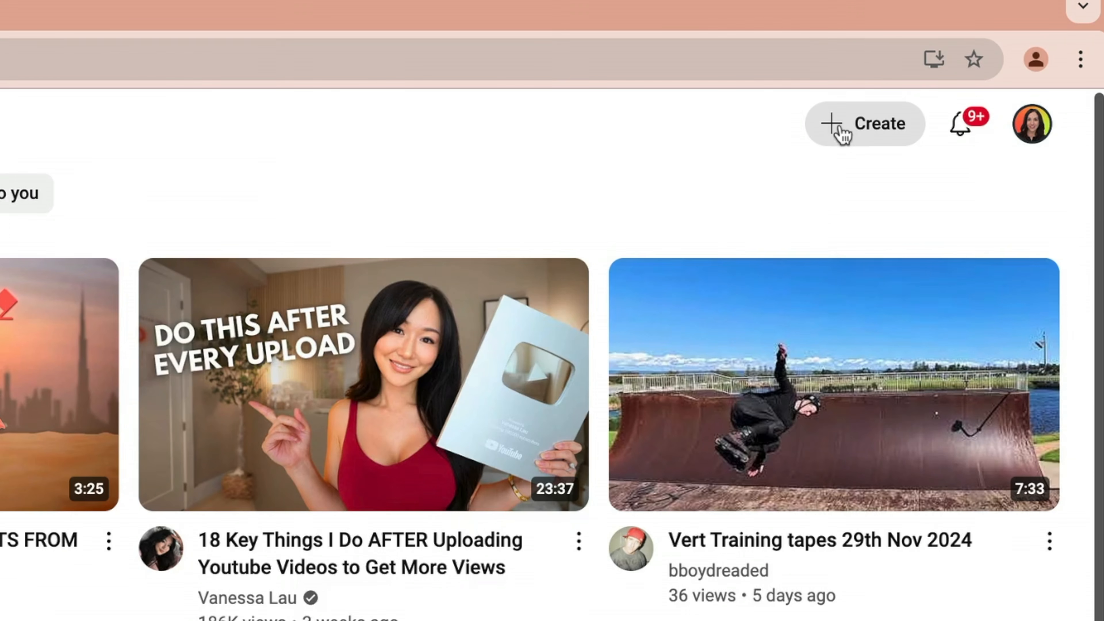
click(843, 135)
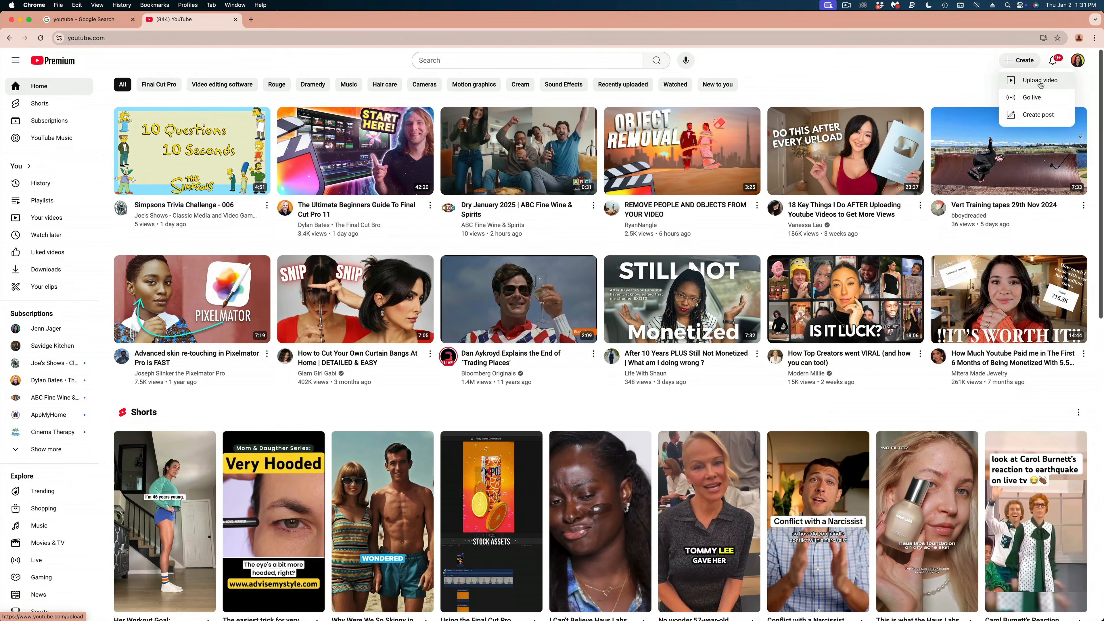
click(924, 192)
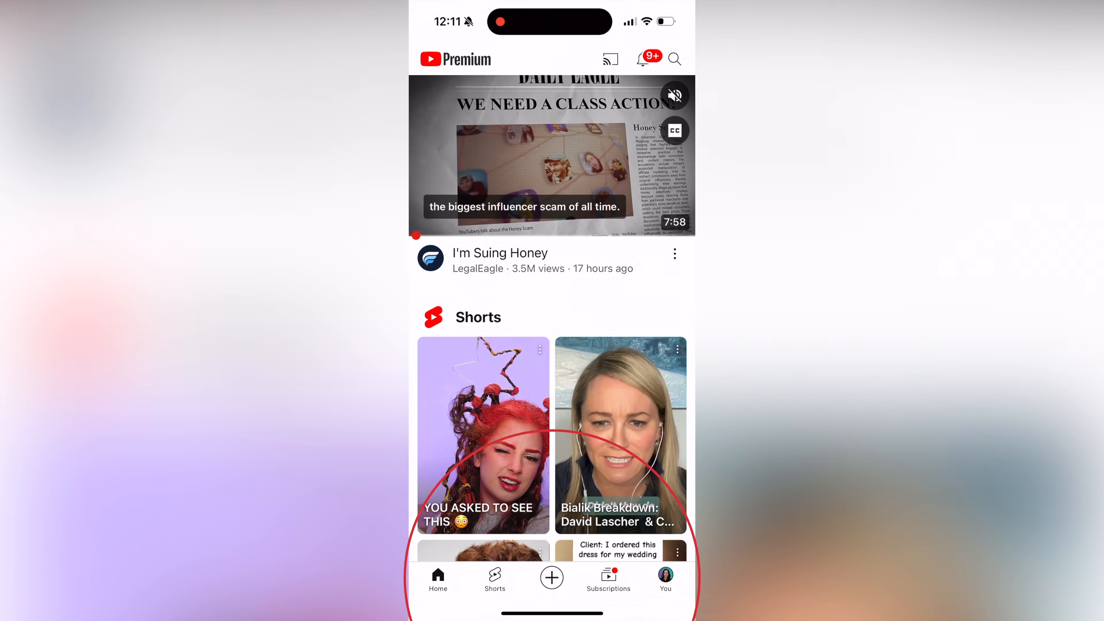
In the YouTube mobile app, grant full access to the phone's photo library and return to the app.
click(551, 577)
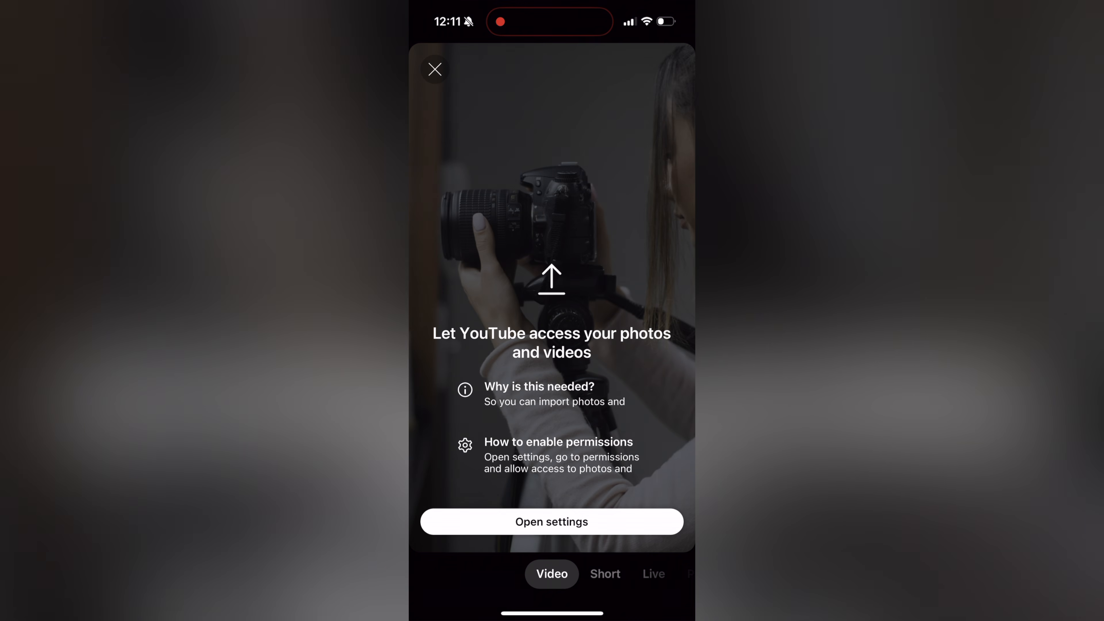
click(552, 522)
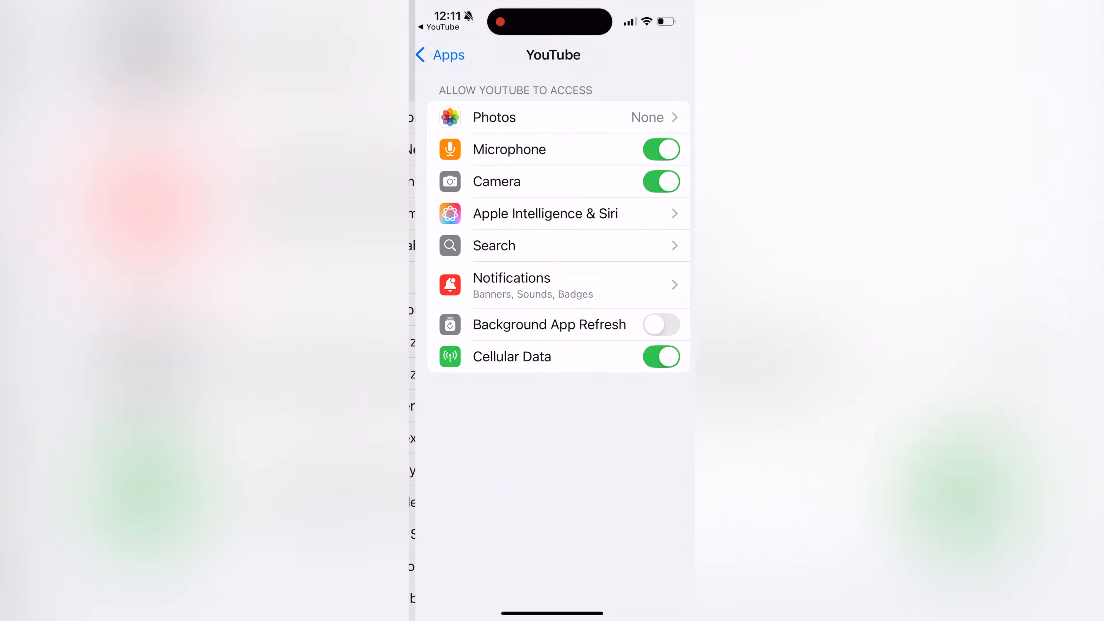
click(648, 117)
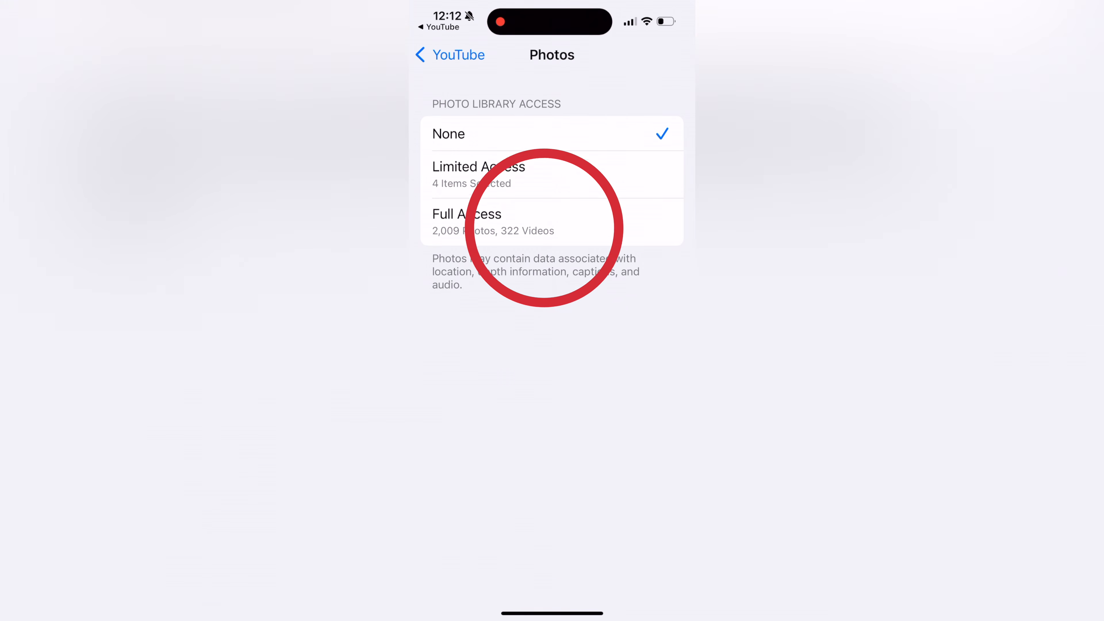
click(552, 220)
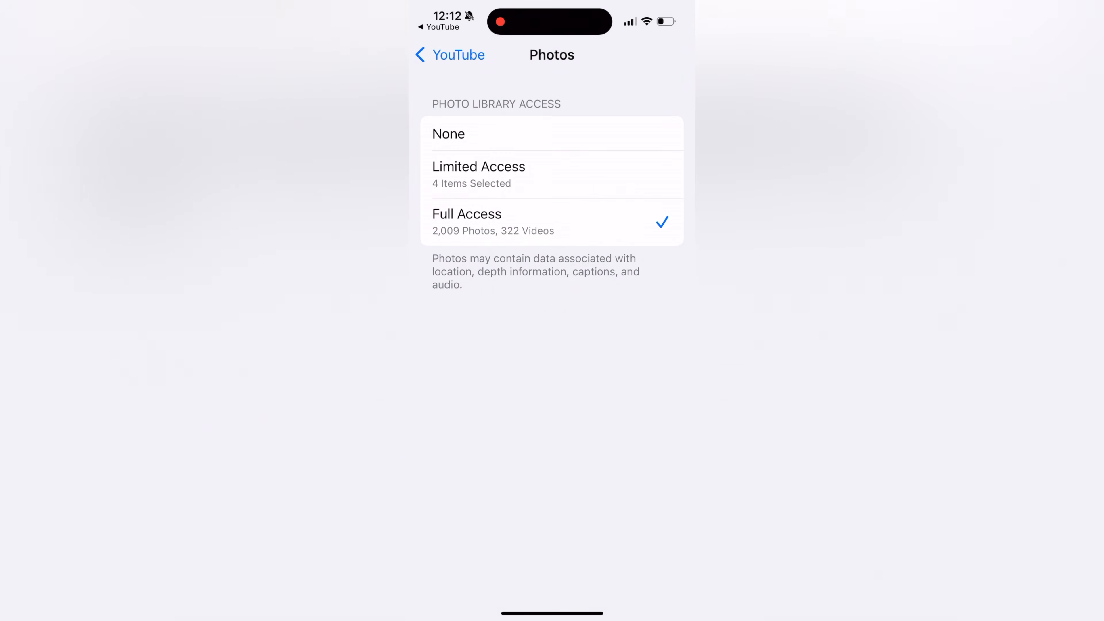
click(439, 27)
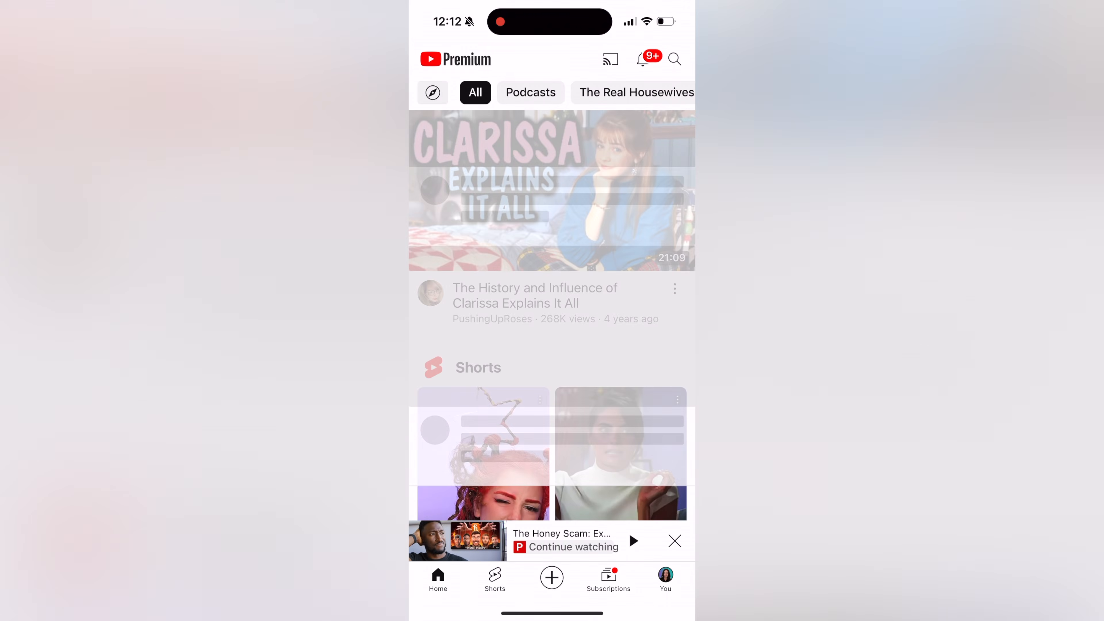
Choose the 13-second clip with the man in a headset from the phone's library for upload and proceed past its preview.
click(551, 577)
scroll(552, 321, down, 10)
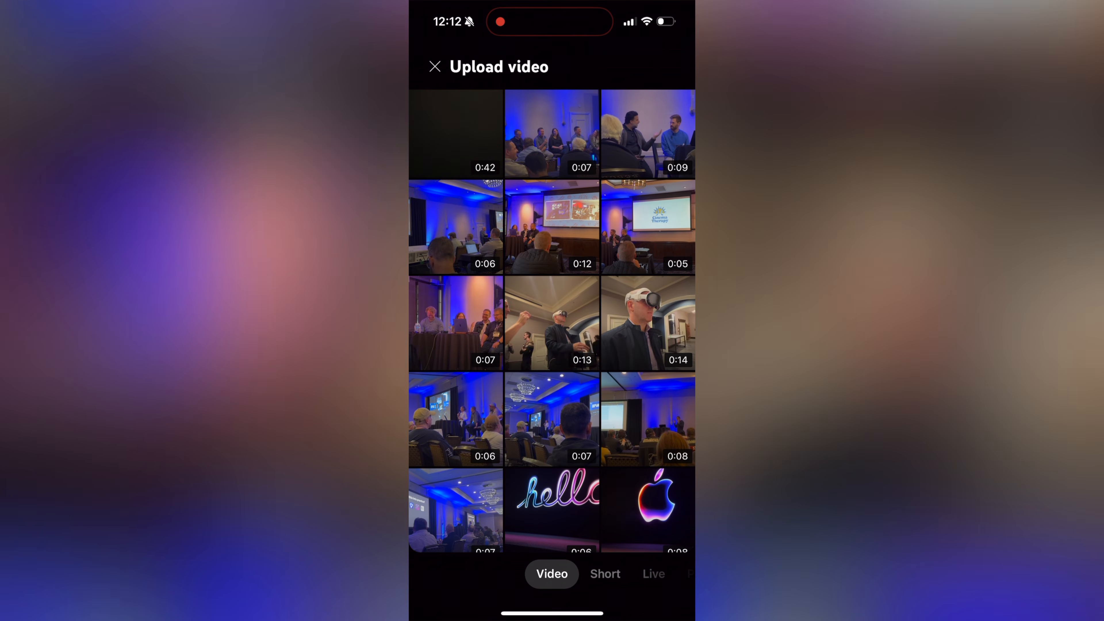
click(551, 322)
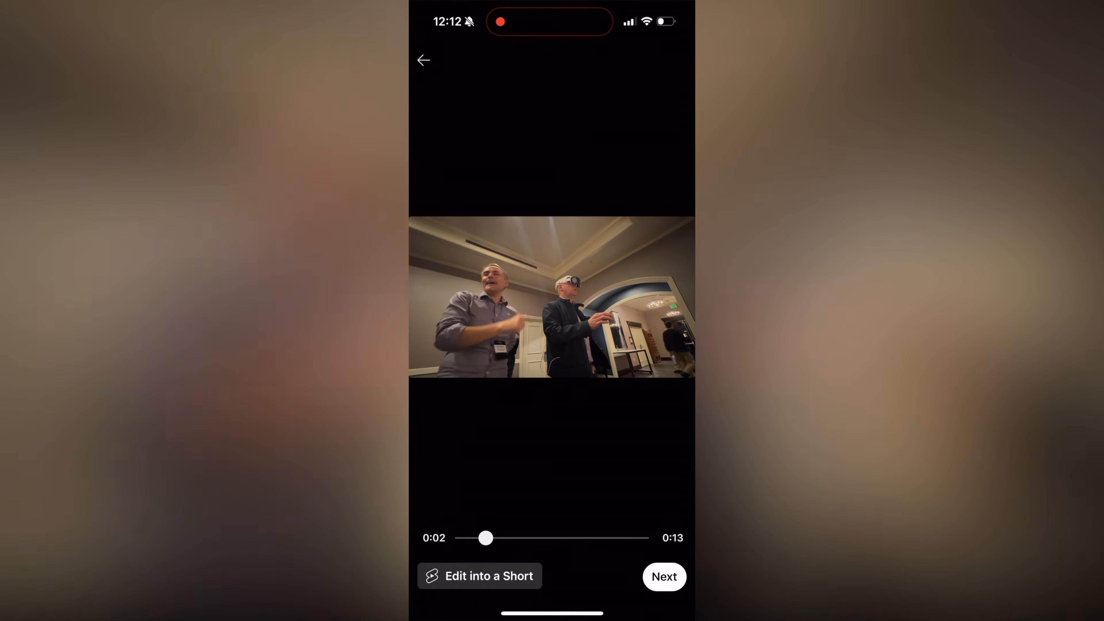
click(664, 576)
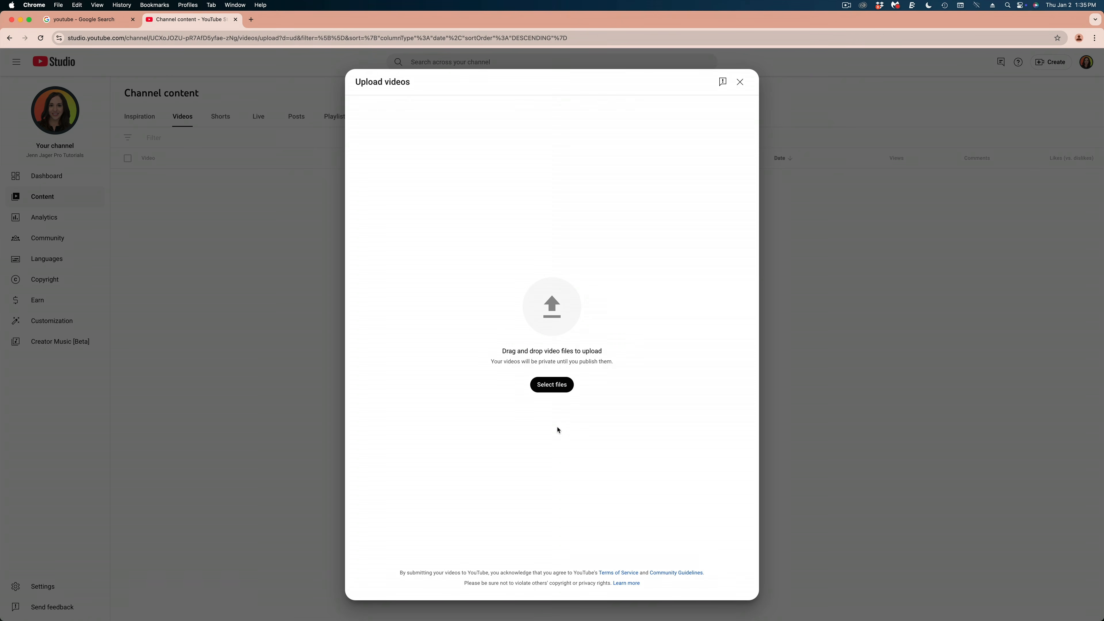
In YouTube Studio on the computer, upload USING THE MAGNETIC MASK AS A GREEN SCREEN.mp4 from the drive's BILLBOARD TUTORIAL folder.
click(552, 384)
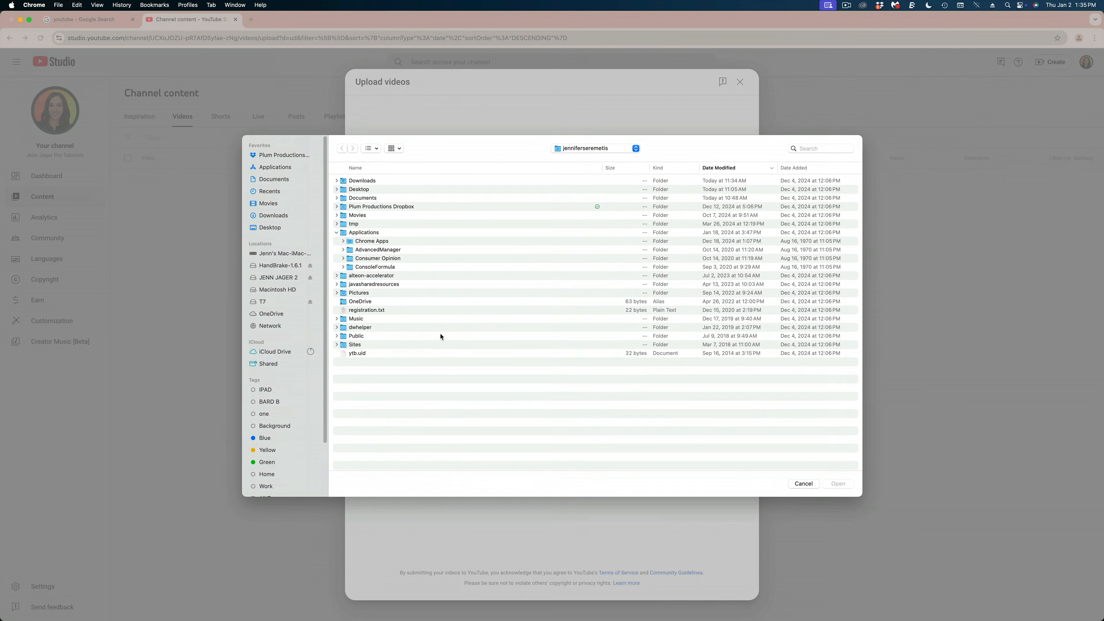
click(289, 281)
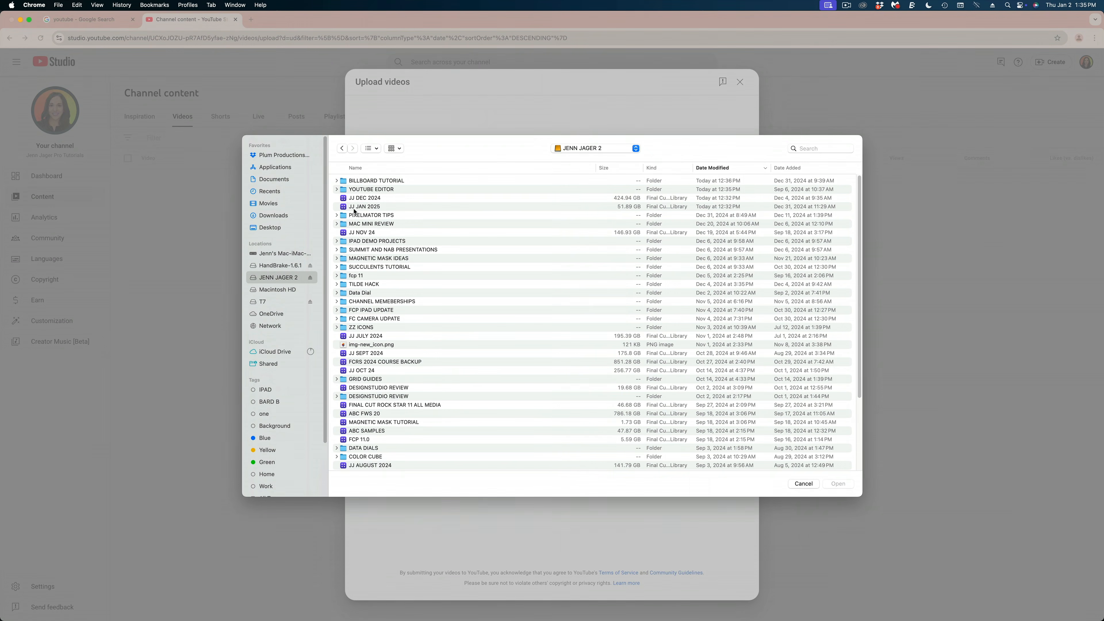
double_click(365, 180)
click(418, 223)
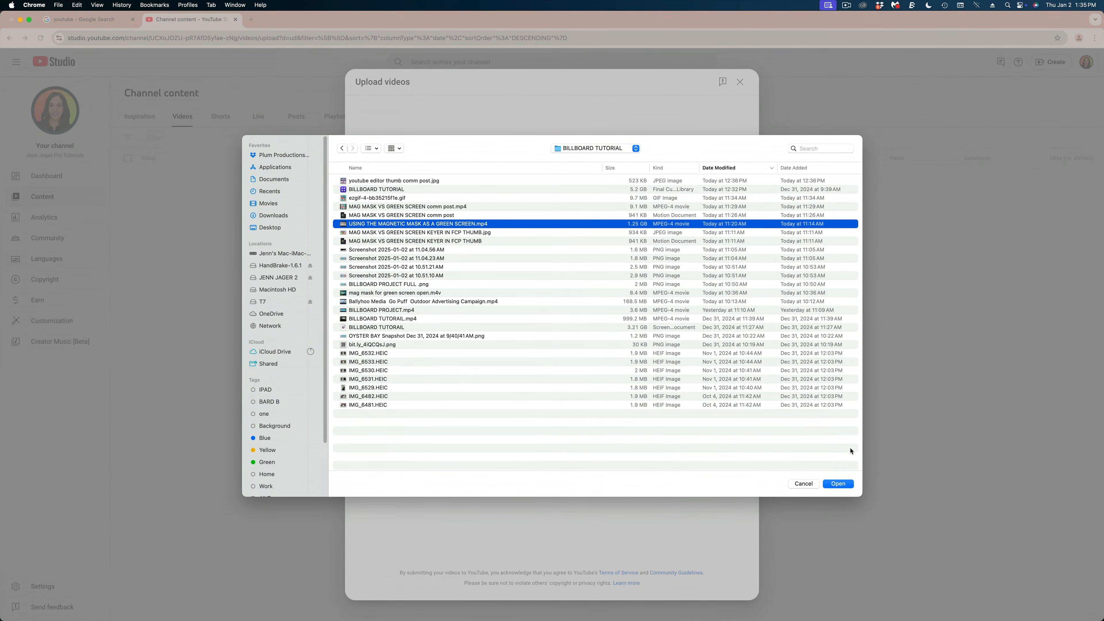
click(845, 487)
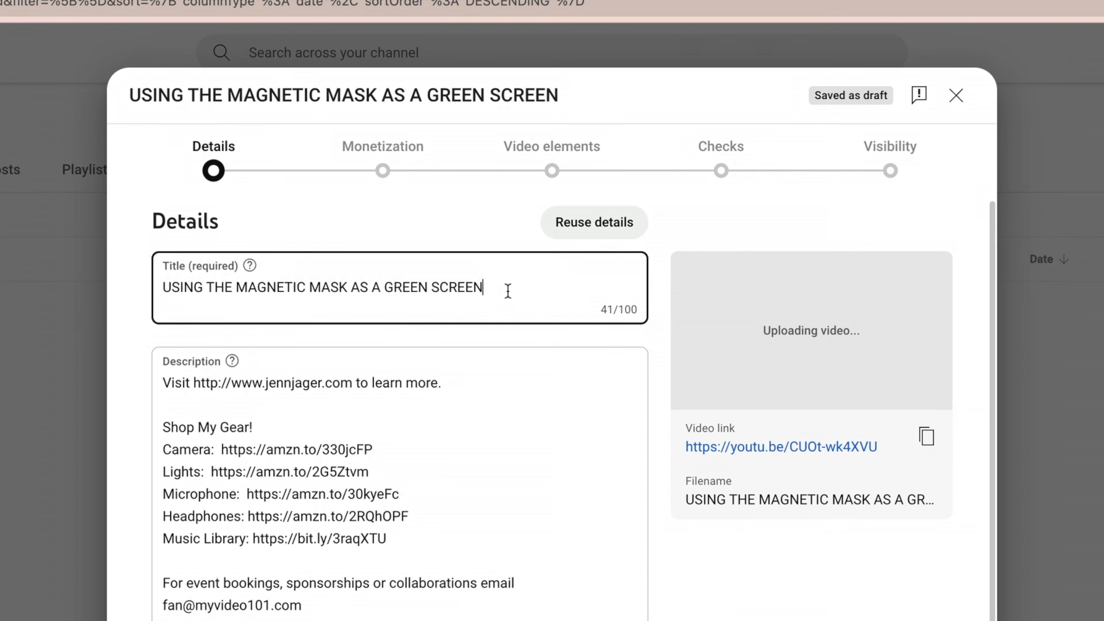
Set the video title to "Magnetic Mask vs Green Screen Keyer in FCP".
triple_click(508, 291)
text(Ma)
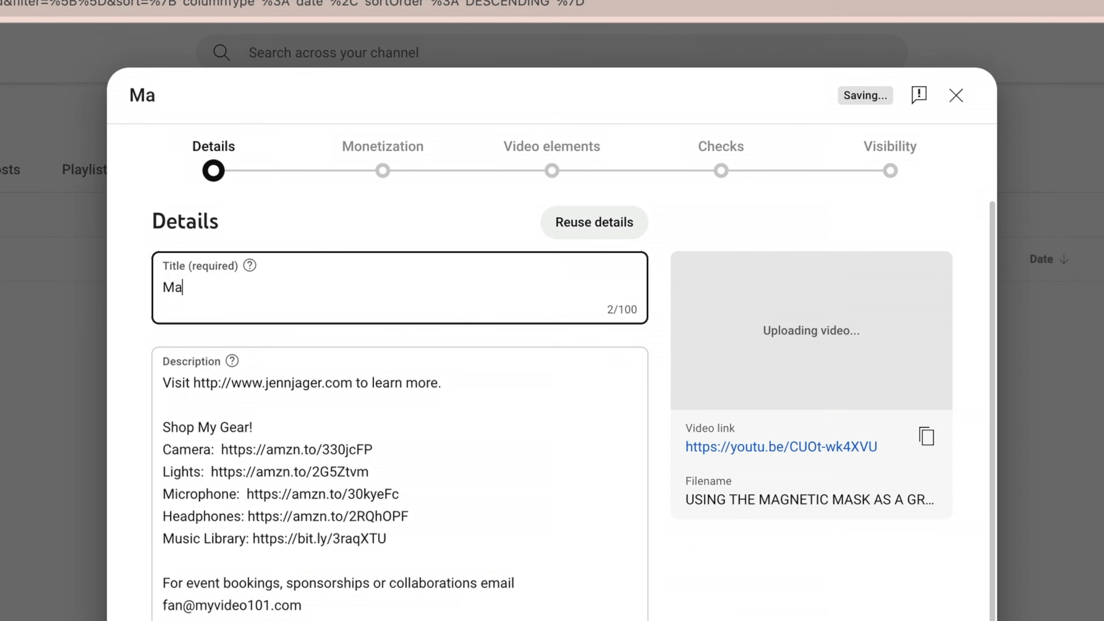
text(gnetic Mask vs )
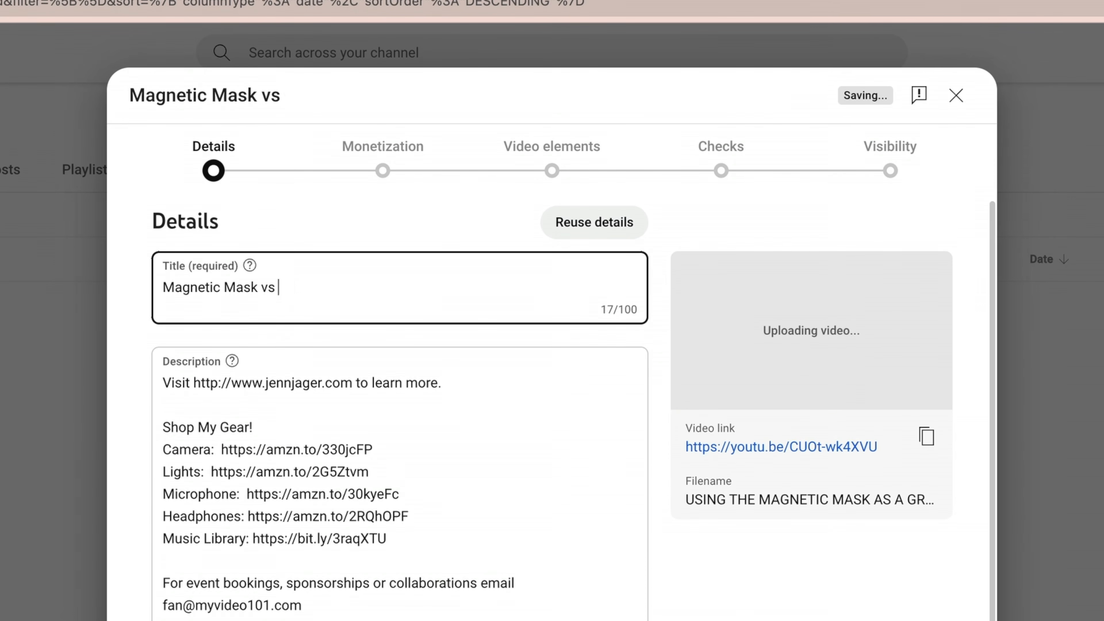
text(Green Screen Keyer i)
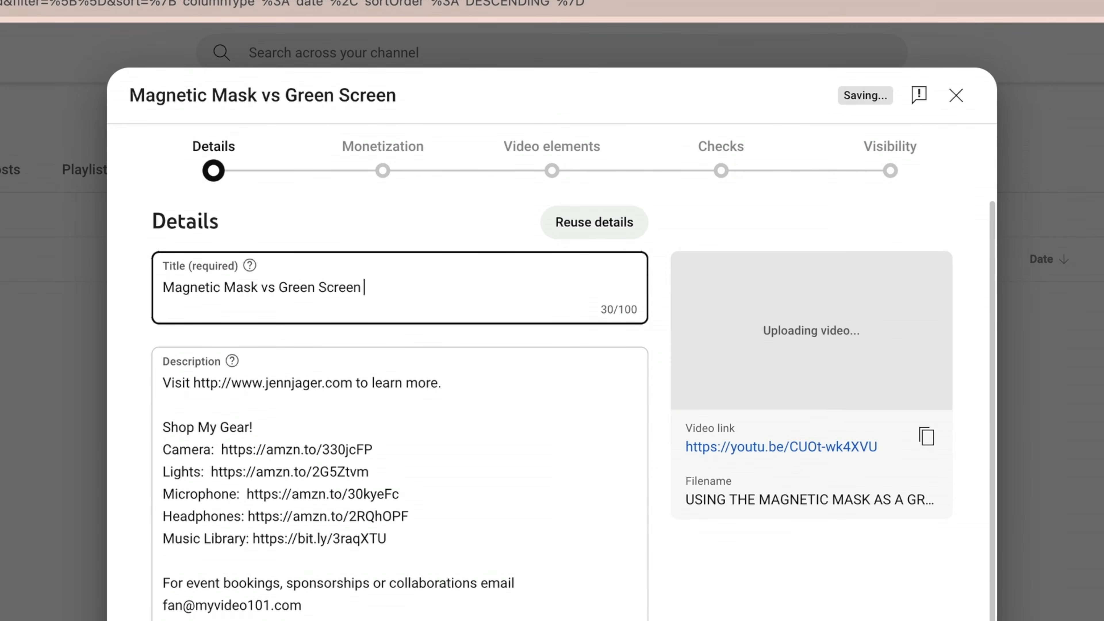
text(n FCP)
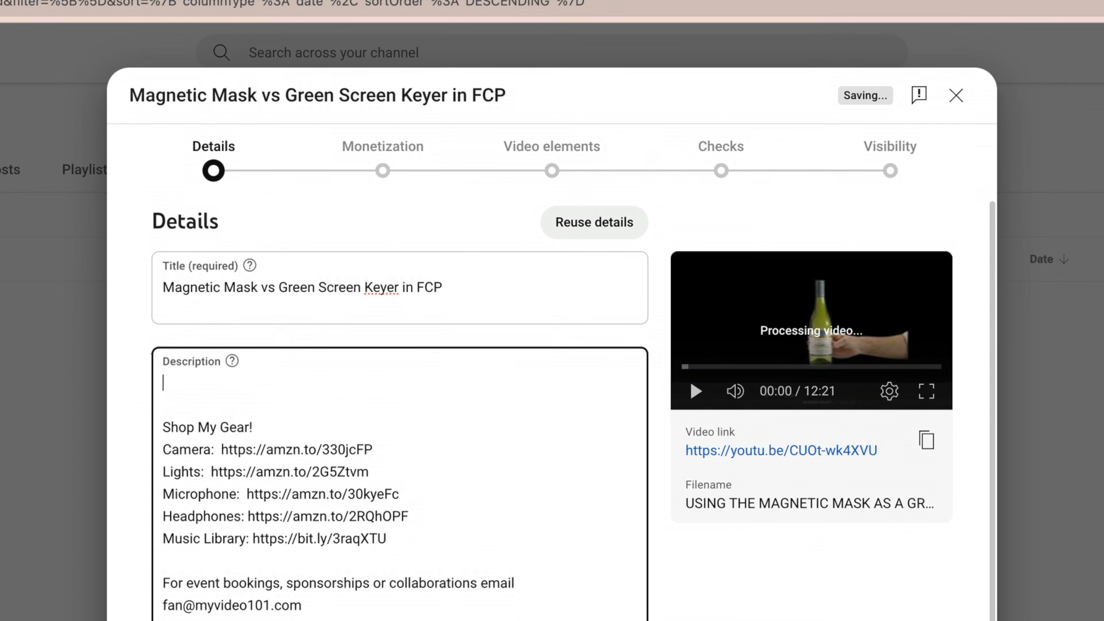
Open the description with a summary of using Final Cut Pro's Magnetic Mask instead of the Green Screen Keyer for a client's digital billboard.
text(Today I'm going to show you how I use Final Cut Pro's Magnetic Mask in place of the Green Screen Keyer.  Even though the off)
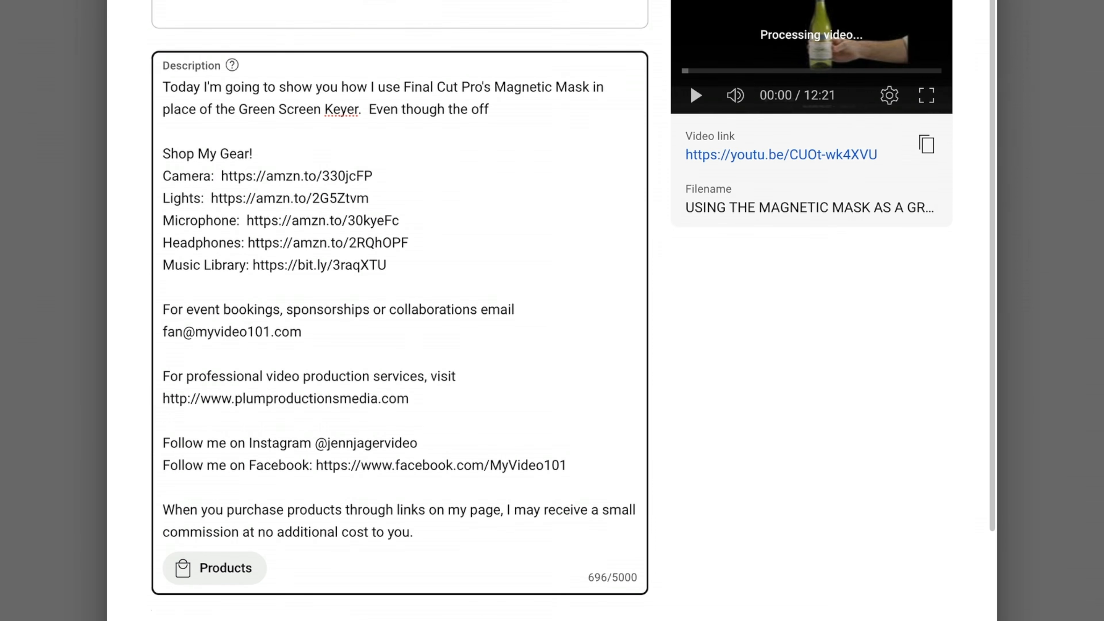
text(icial word from Apple is that FCP's Magnetic Mask is not a replacement f)
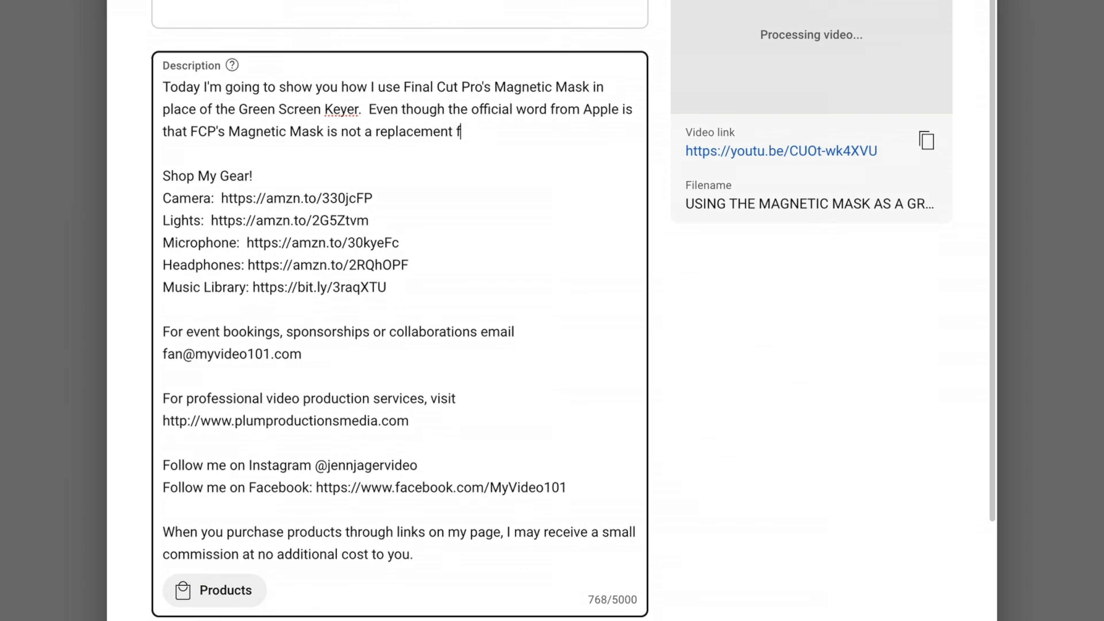
text(or the chroma key, you can definitely do it, and I think it works even better.  In this Final Cut Pro tutorial, I'll show you step by step how I created a digital billboard for a client)
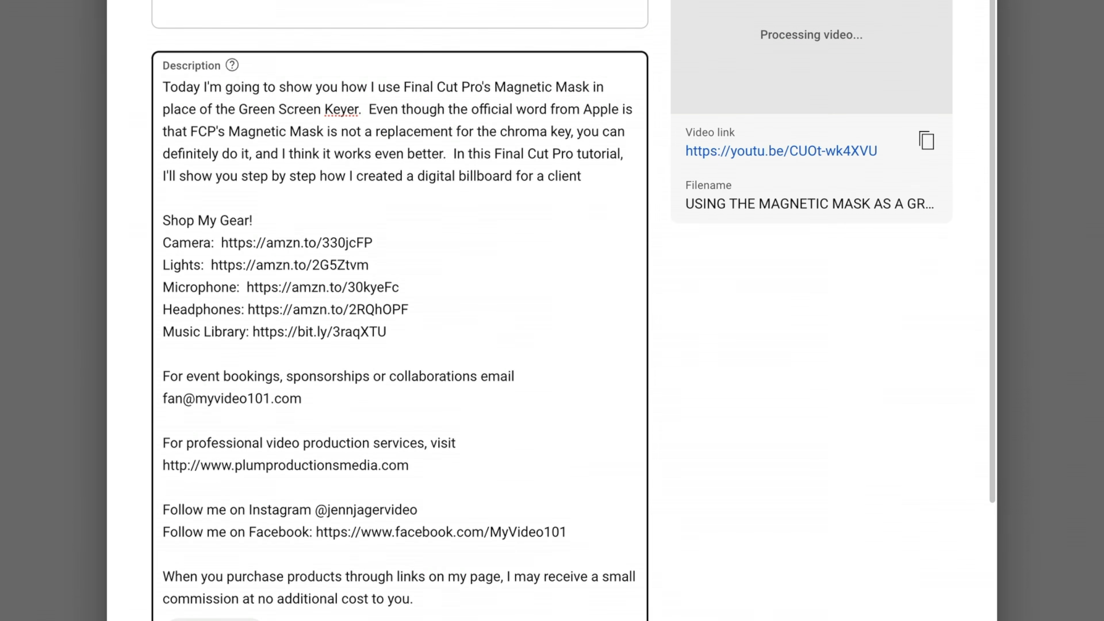
text( using the Magnetic Mask instead of the Green Screen Keyer)
Add a description paragraph promoting the full course Final Cut Rock Star, including its product page link.
key(Return)
key(Return)
text(To master editing in Final Cut Pro check out my full course Final Cut Rock Star https://jennjager.com/jager-products/final-cu)
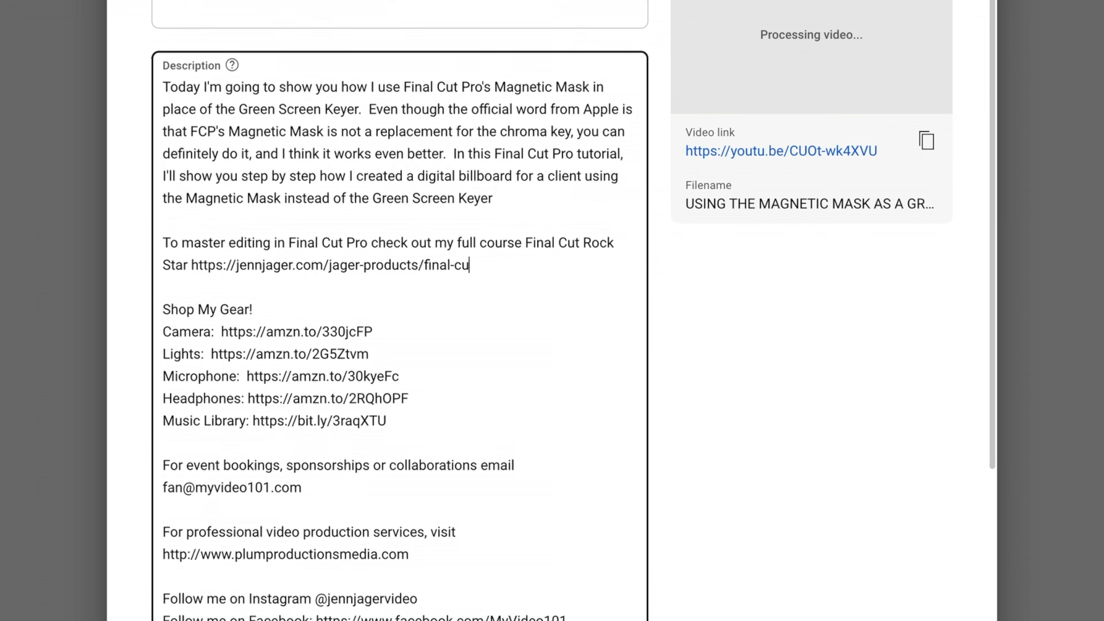
text(t-rock-star/)
key(Return)
key(Return)
text(Here's a link to my full Magnetic Mask Tutorail: https://youtu.be/yfl5w0Q-SIU)
key(Return)
key(Return)
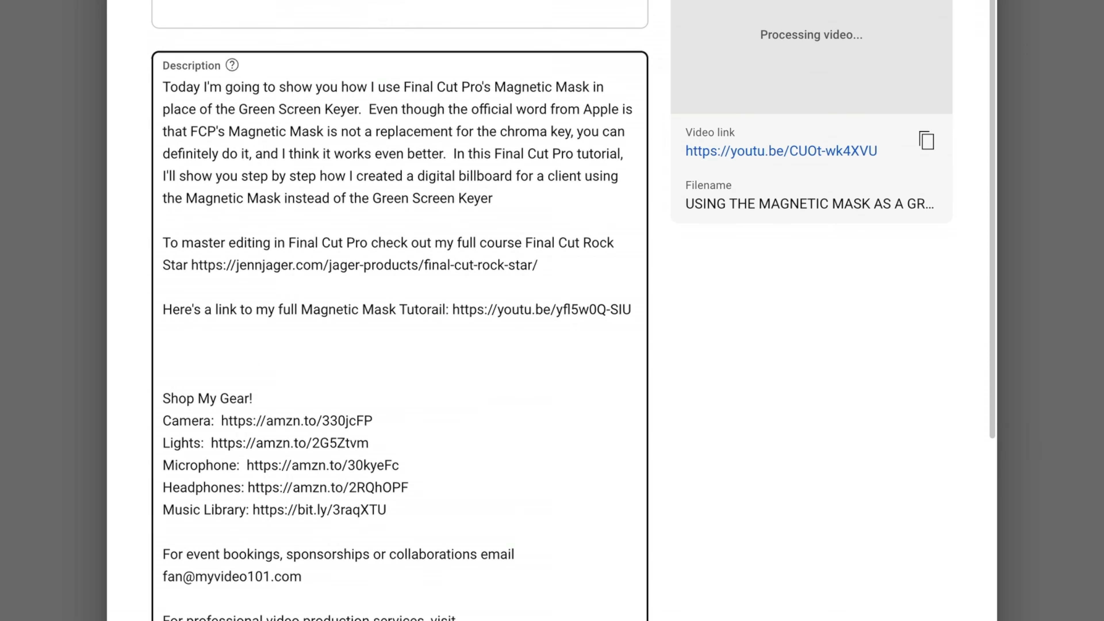
text(Here's a link to my comparison of the M1 Mac Mini with the M4:https://youtu.be/PTaX2Z-PdfQVis)
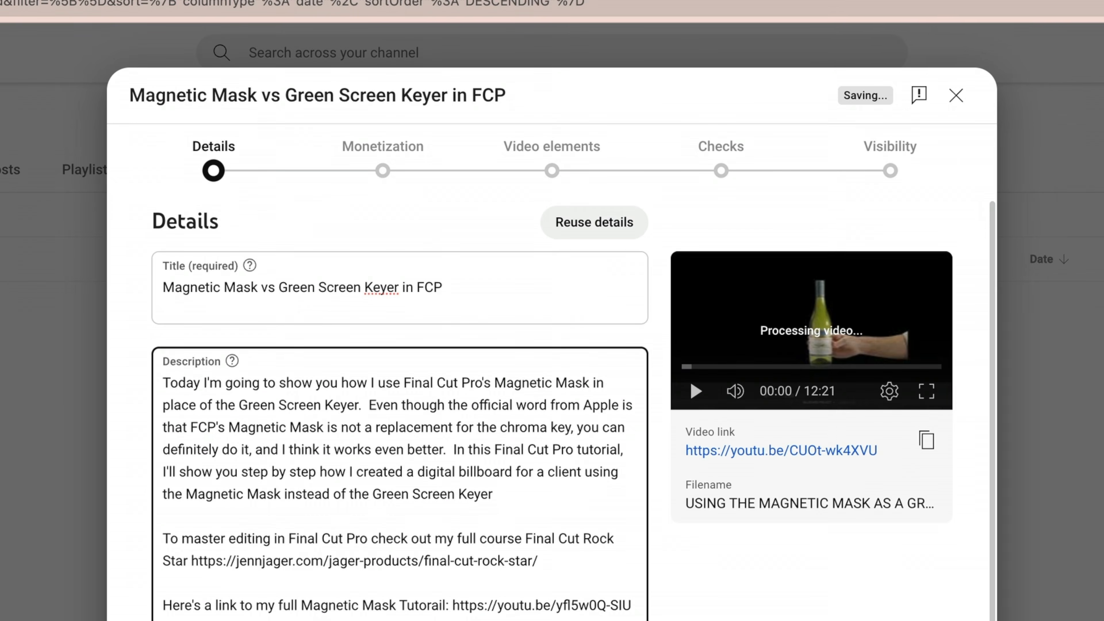
Upload MAG MASK VS GREEN SCREEN KEYER IN FCP THUMB.jpg as the video's custom thumbnail.
scroll(400, 348, down, 3)
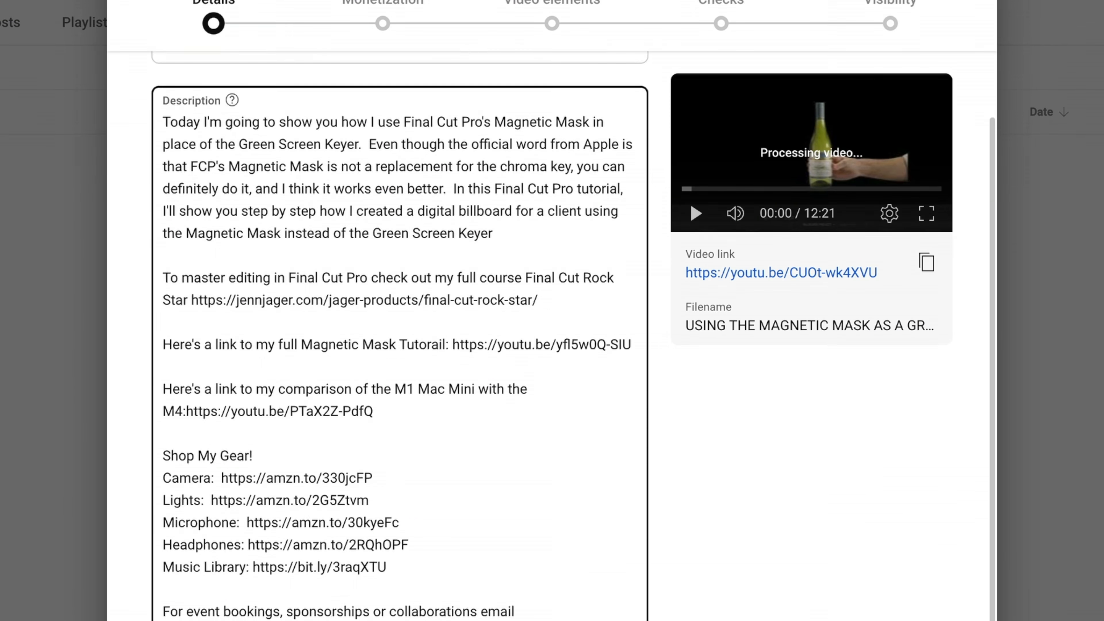
scroll(400, 348, down, 10)
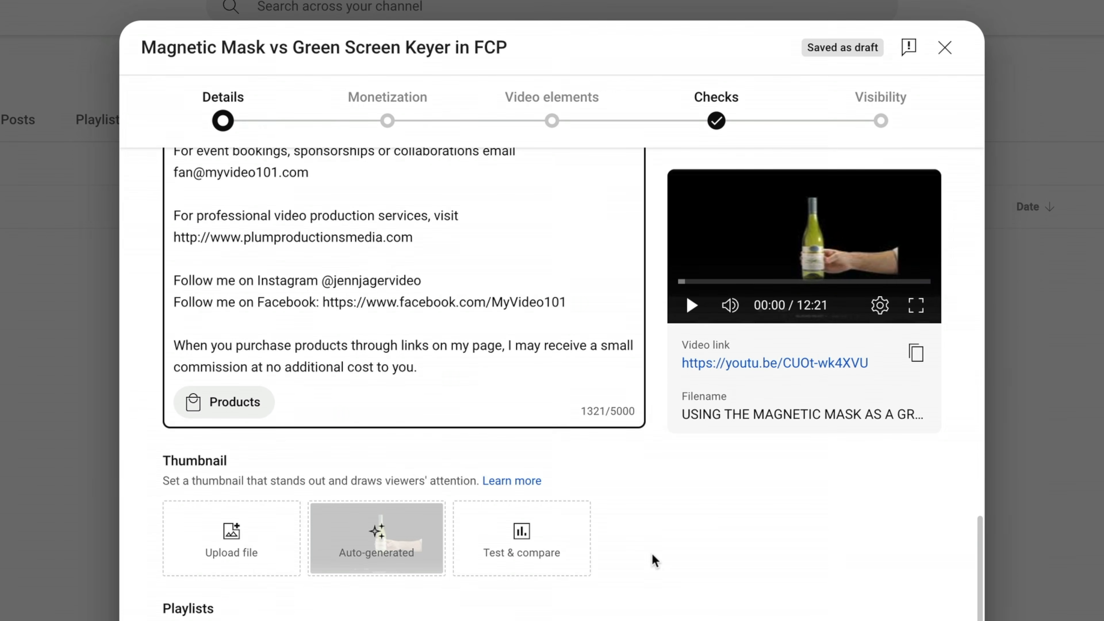
click(231, 538)
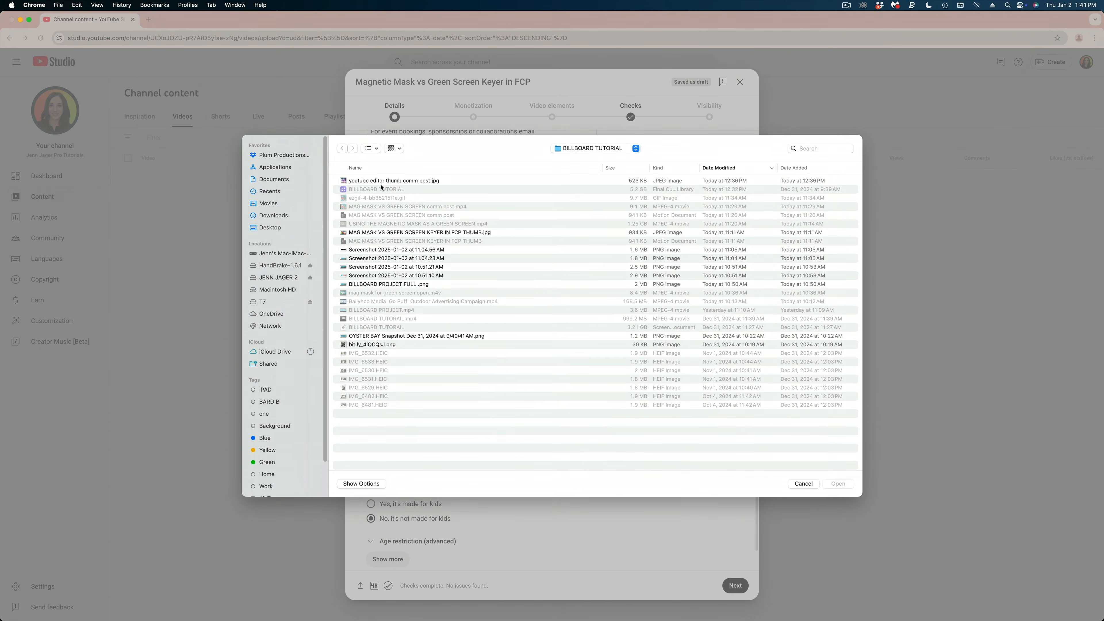
click(393, 233)
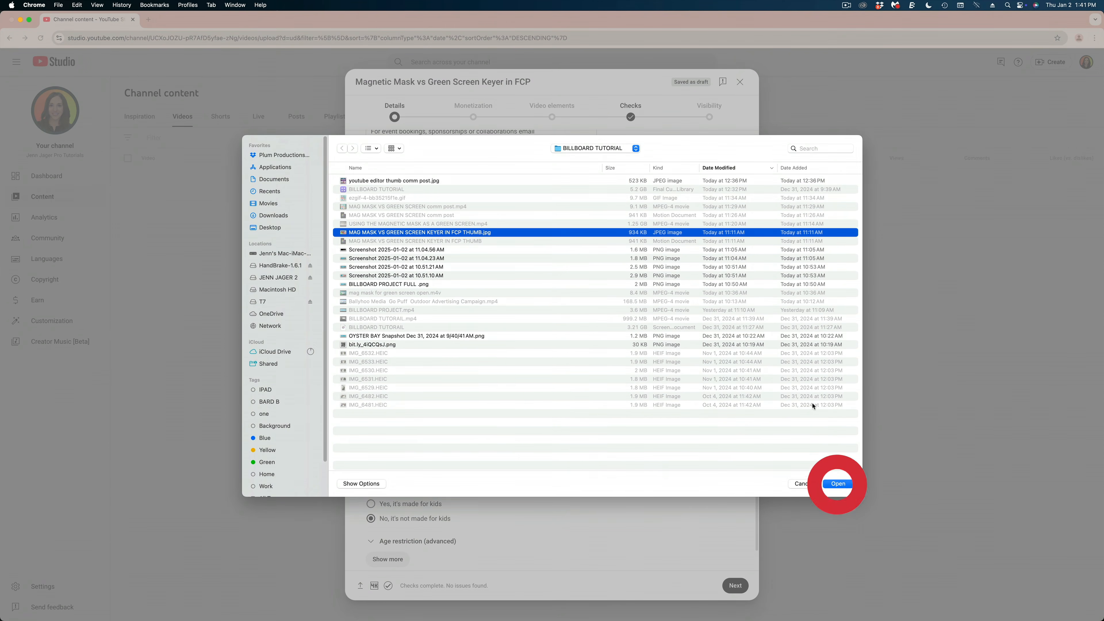
click(838, 484)
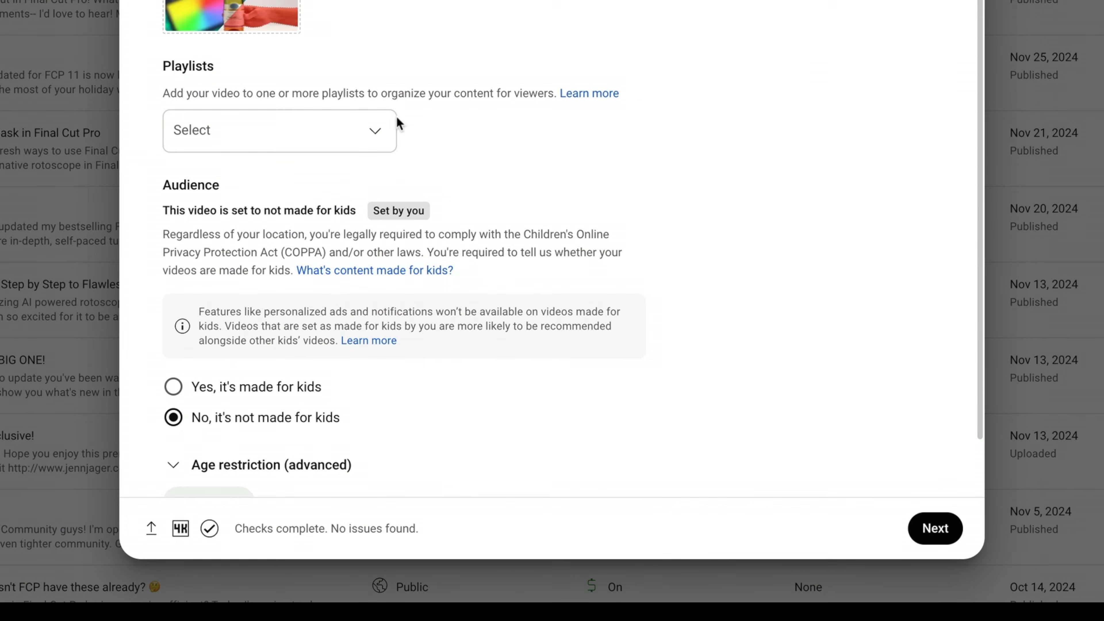
Create a public playlist titled "Sample Playlist" and assign the video to it instead of Final Cut Pro Tutorials.
click(380, 135)
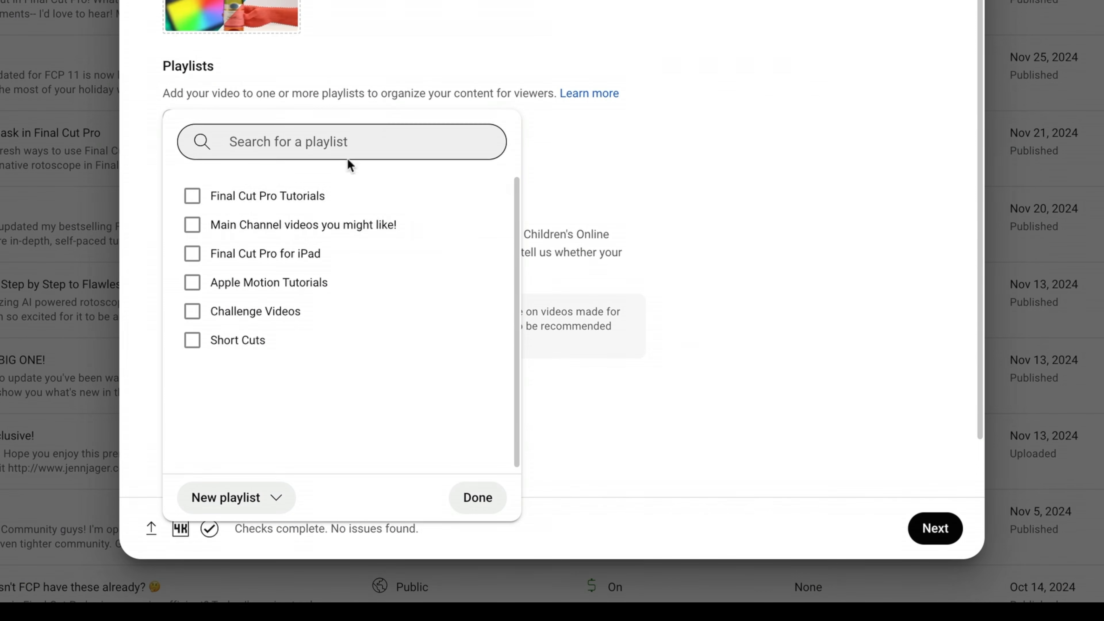
click(192, 196)
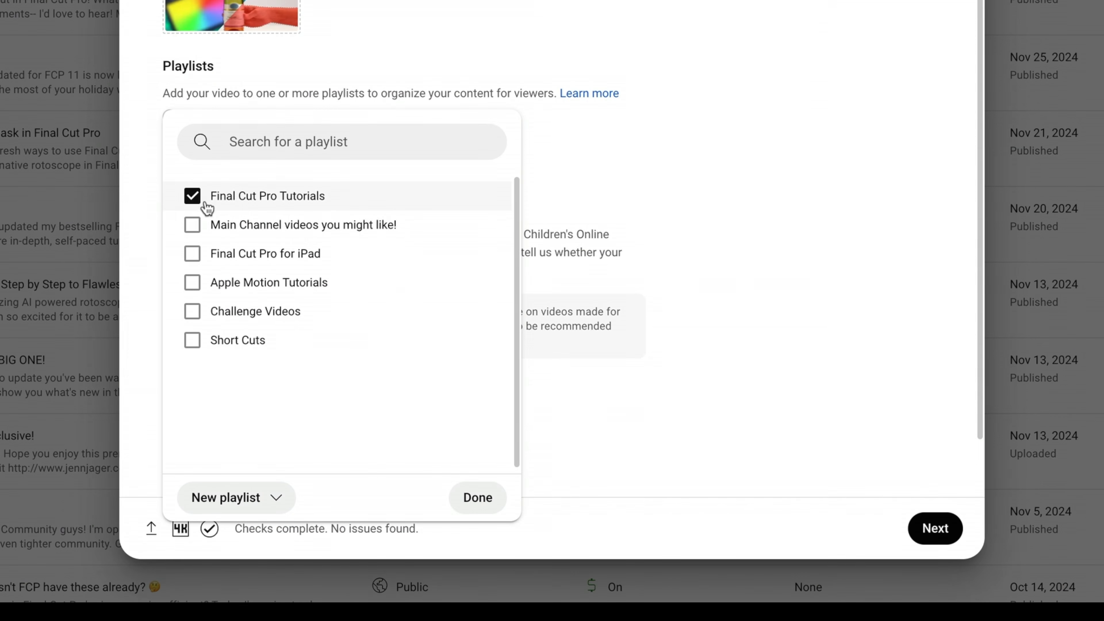
click(194, 199)
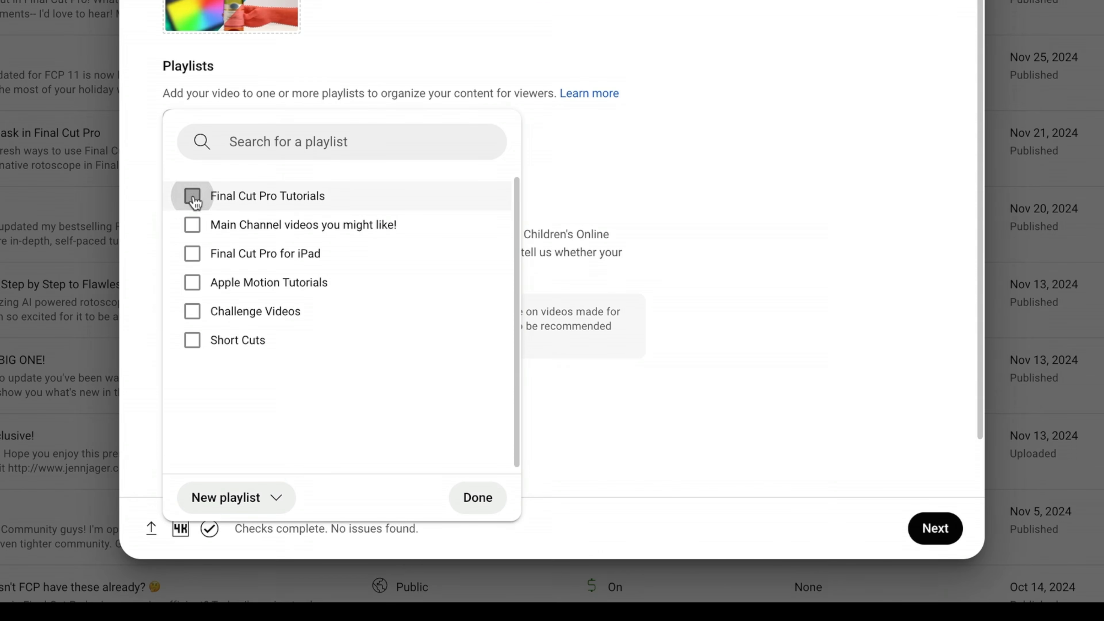
click(246, 509)
click(296, 538)
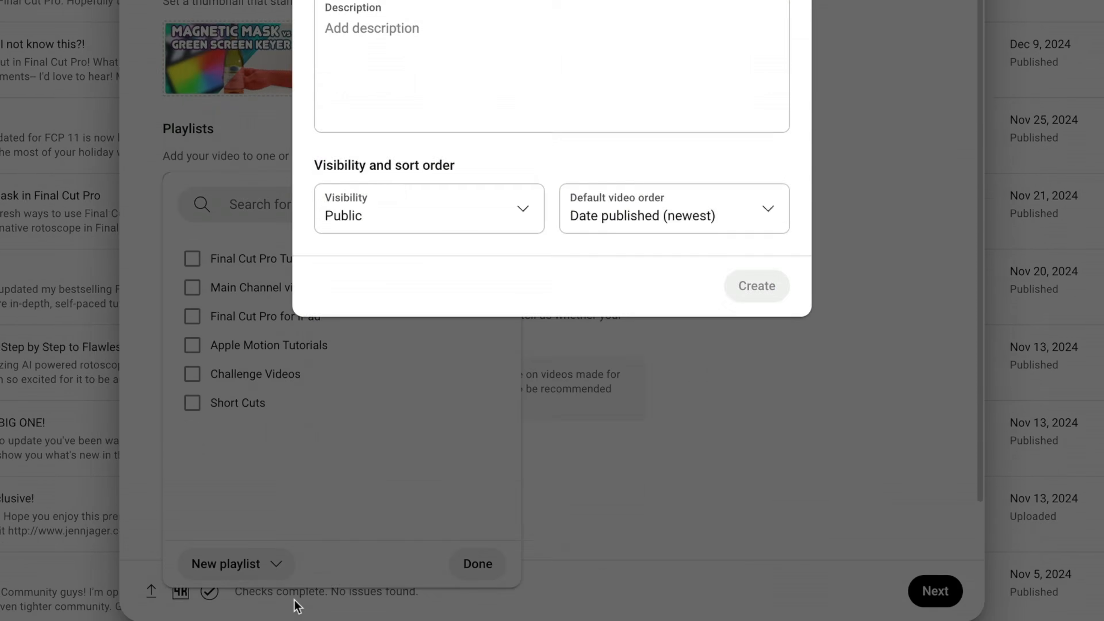
click(407, 194)
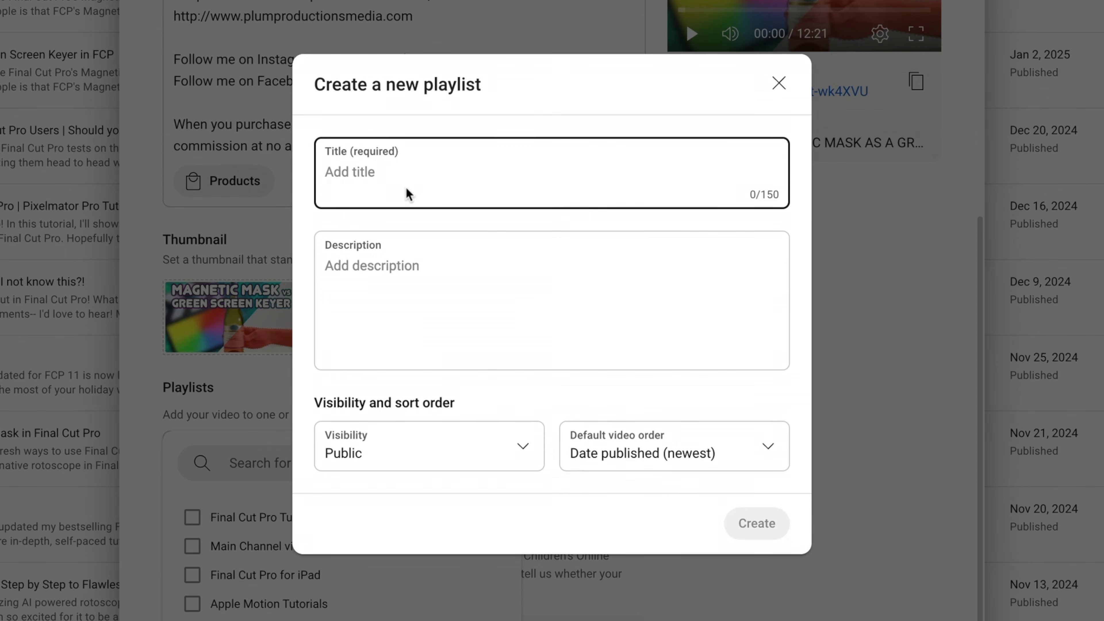
text(Sample Playlist)
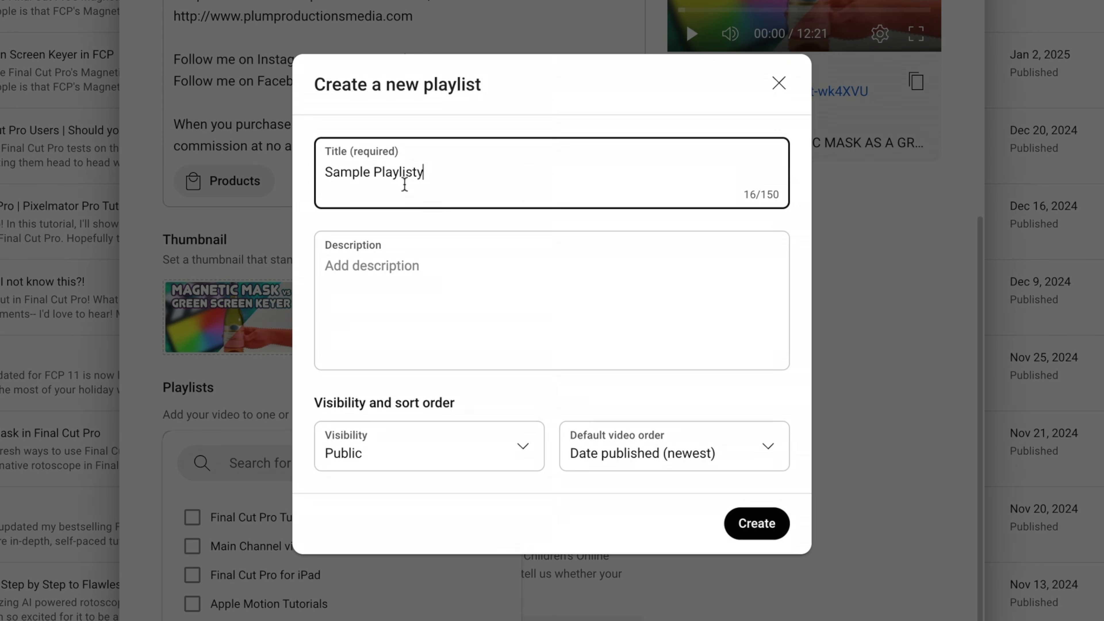
click(754, 522)
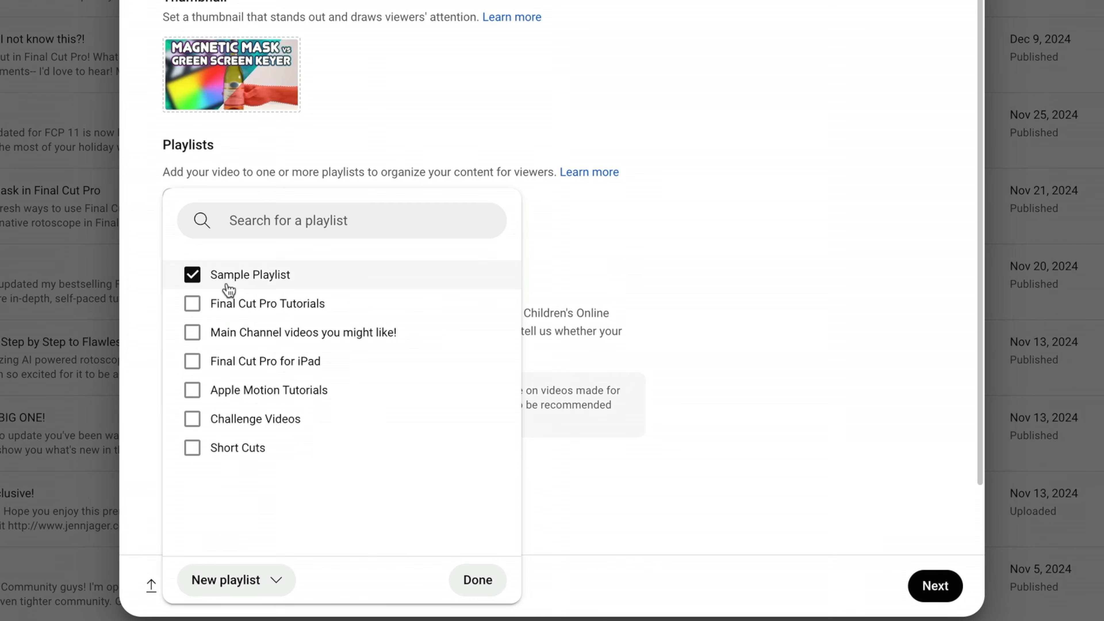
Add the video to the Final Cut Pro Tutorials playlist alongside Sample Playlist.
click(622, 271)
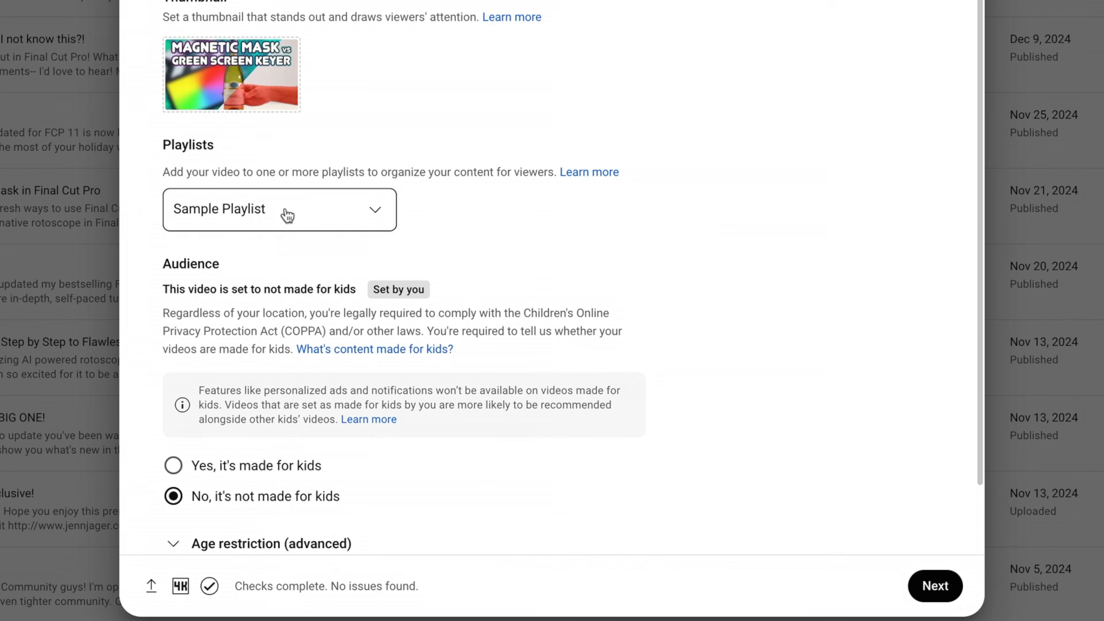
click(388, 216)
click(193, 304)
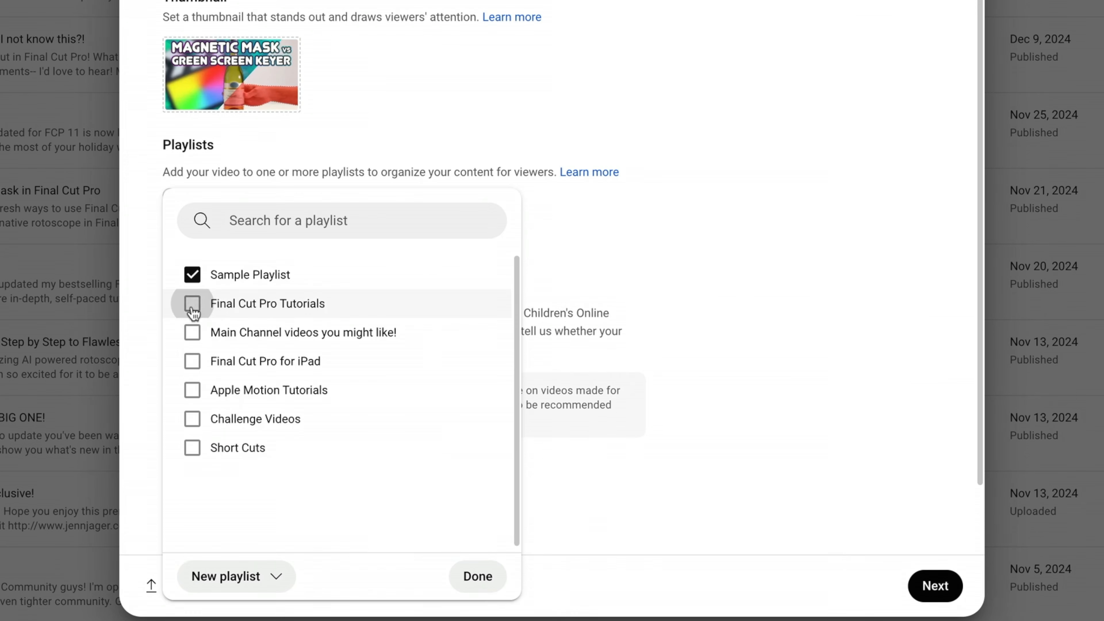
click(239, 304)
click(679, 407)
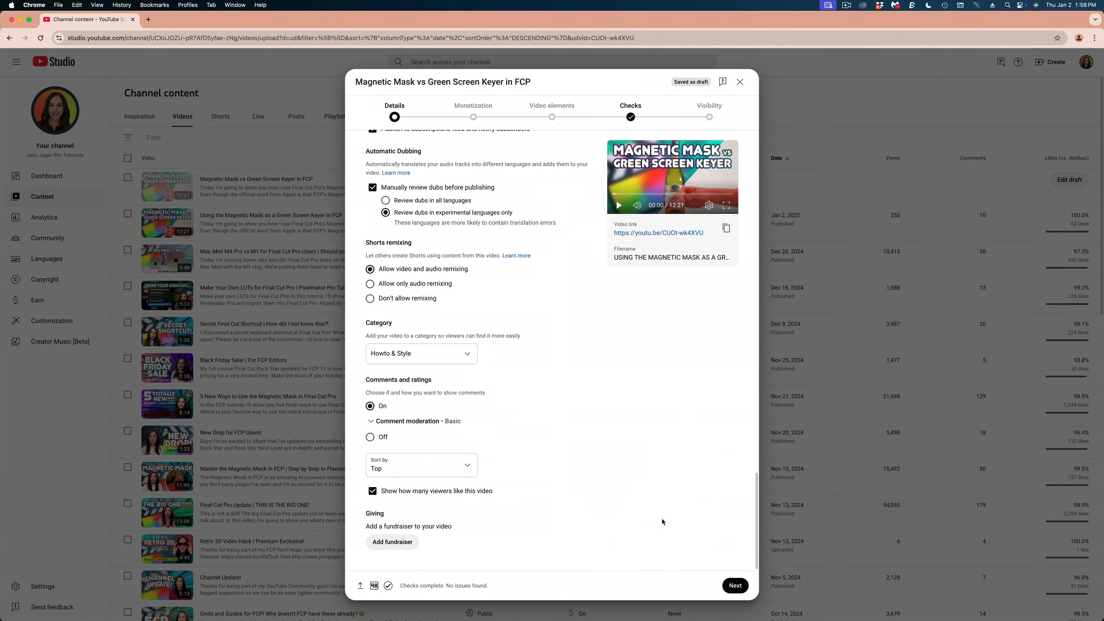
Proceed past monetization to the video elements, open the end screen editor and look through its layout templates.
click(734, 586)
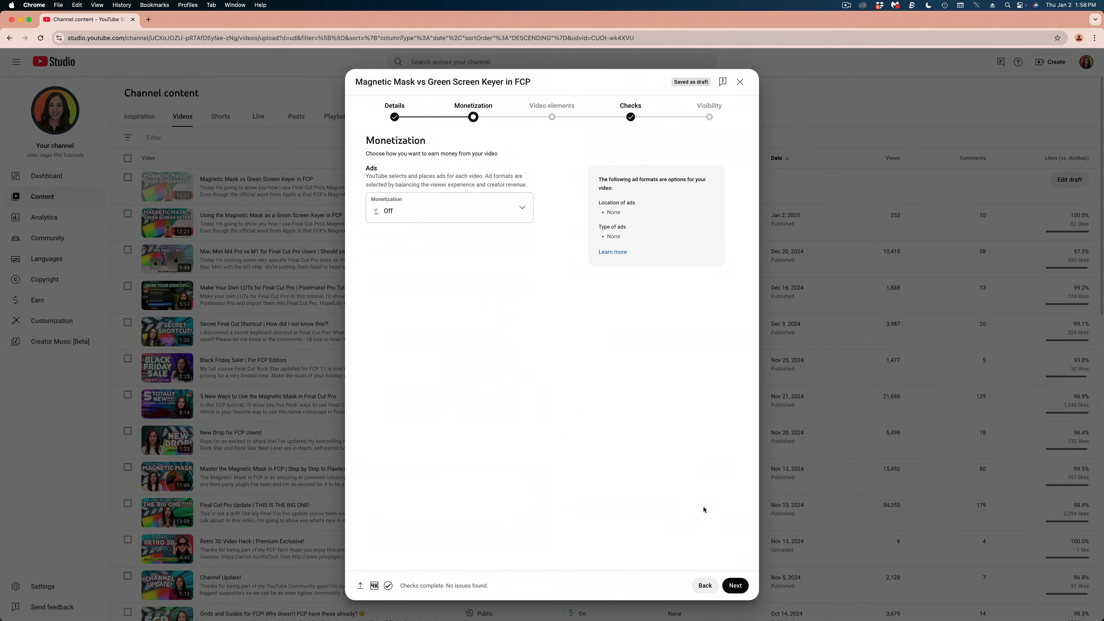
click(736, 587)
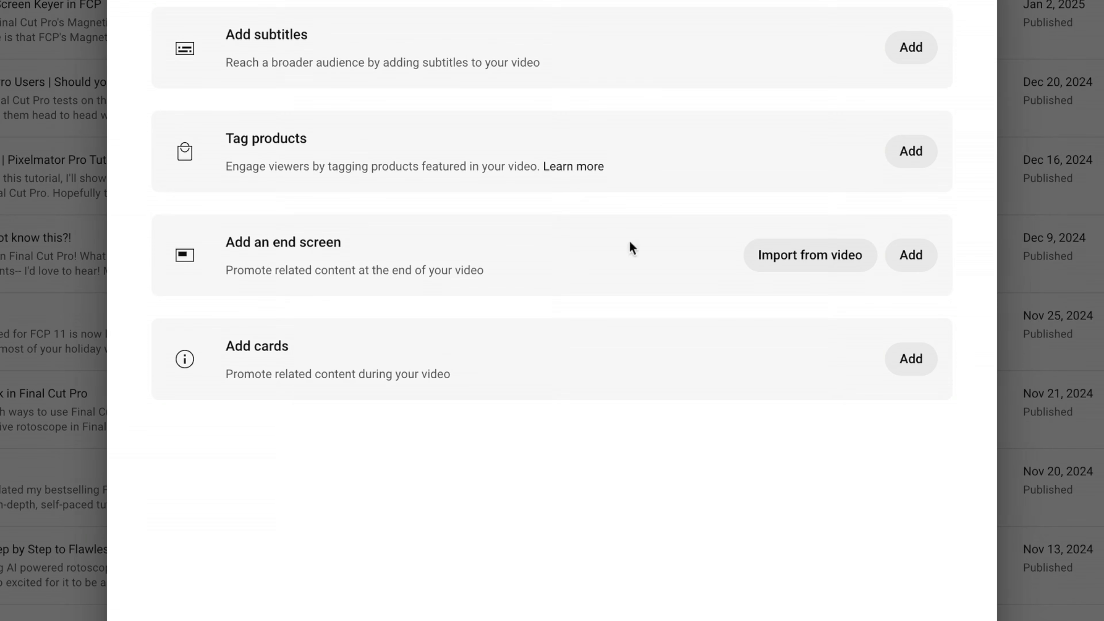
click(926, 259)
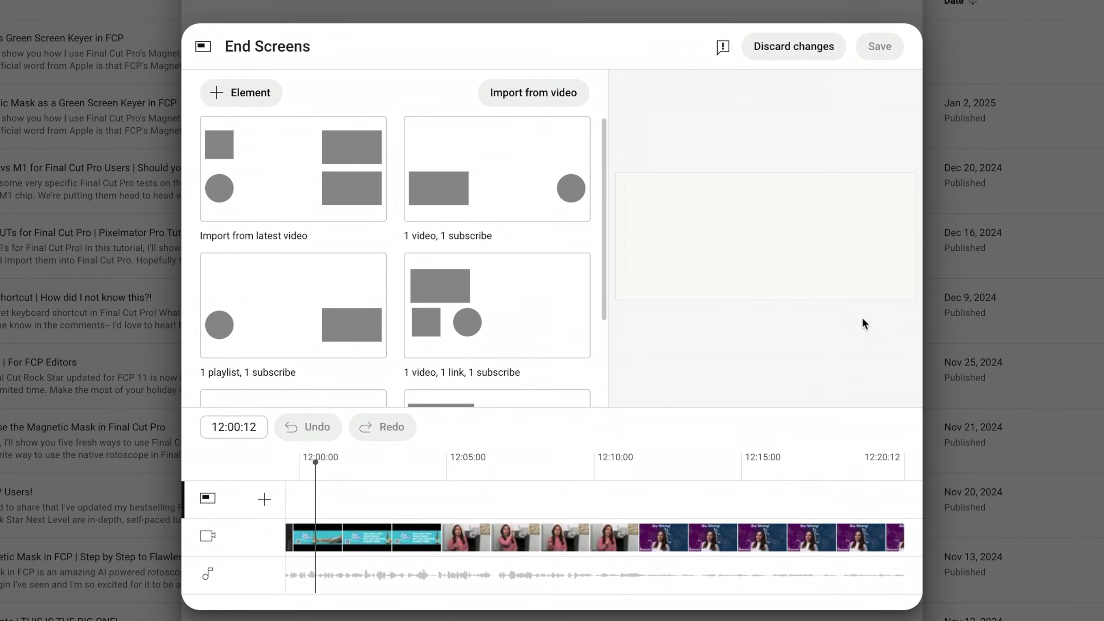
drag(307, 499, 480, 584)
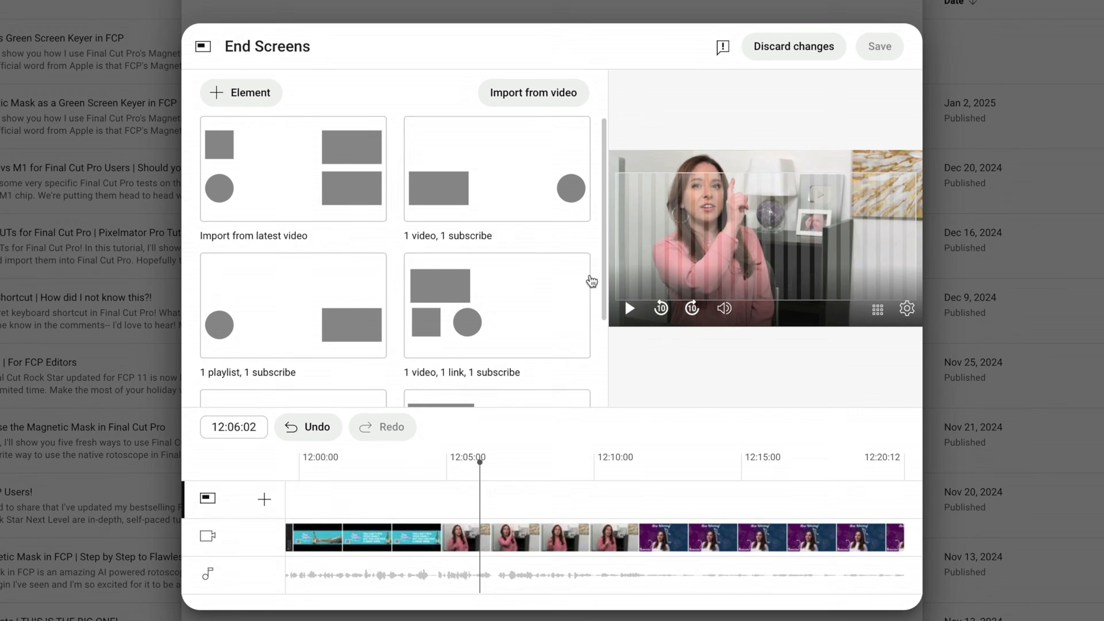
scroll(591, 278, down, 3)
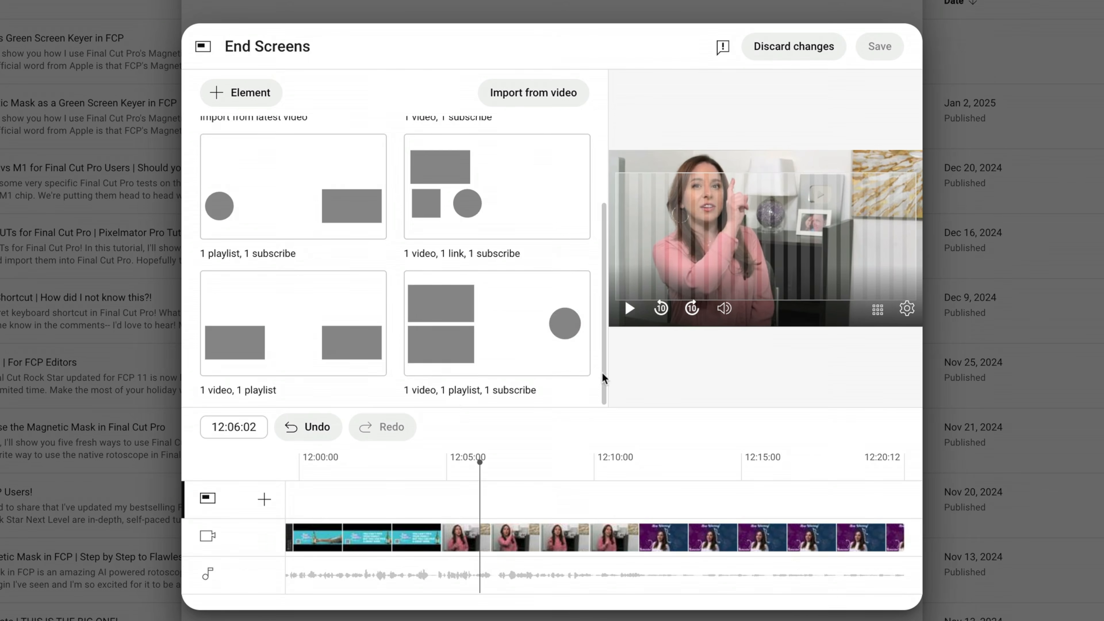
drag(601, 372, 604, 288)
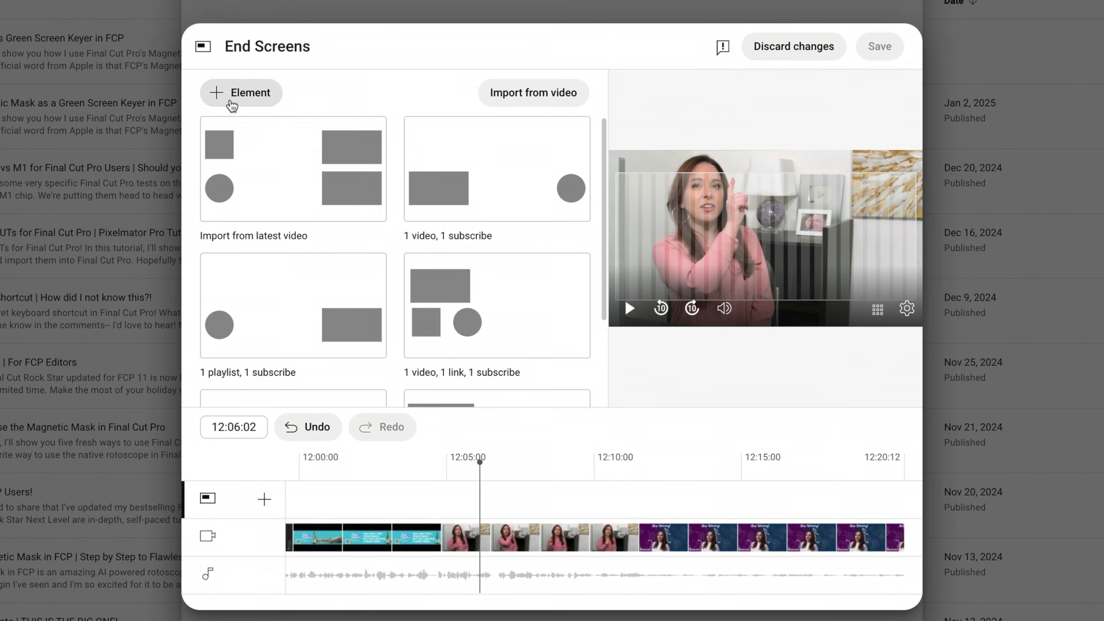
Add a video element to the end screen and place it in the upper-right corner of the video frame.
click(245, 98)
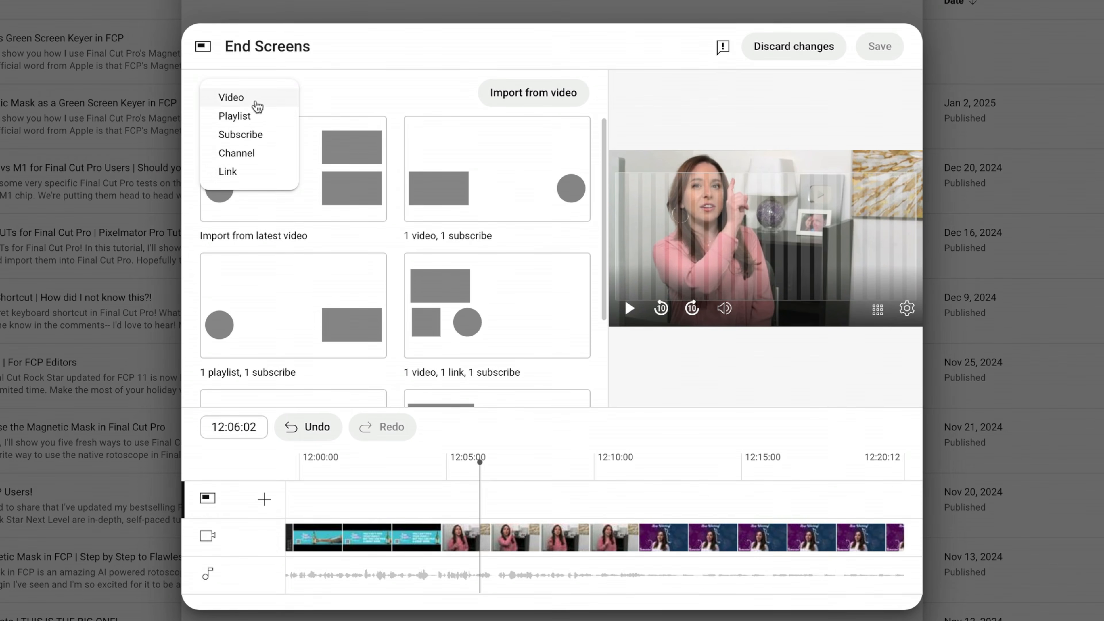
click(242, 99)
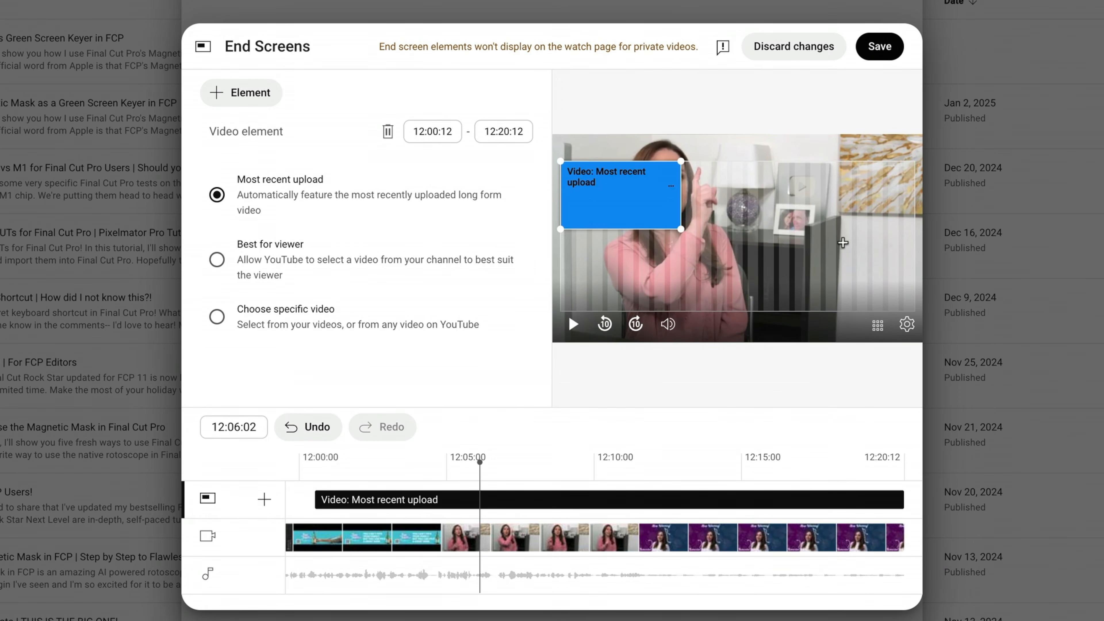
drag(666, 196, 913, 147)
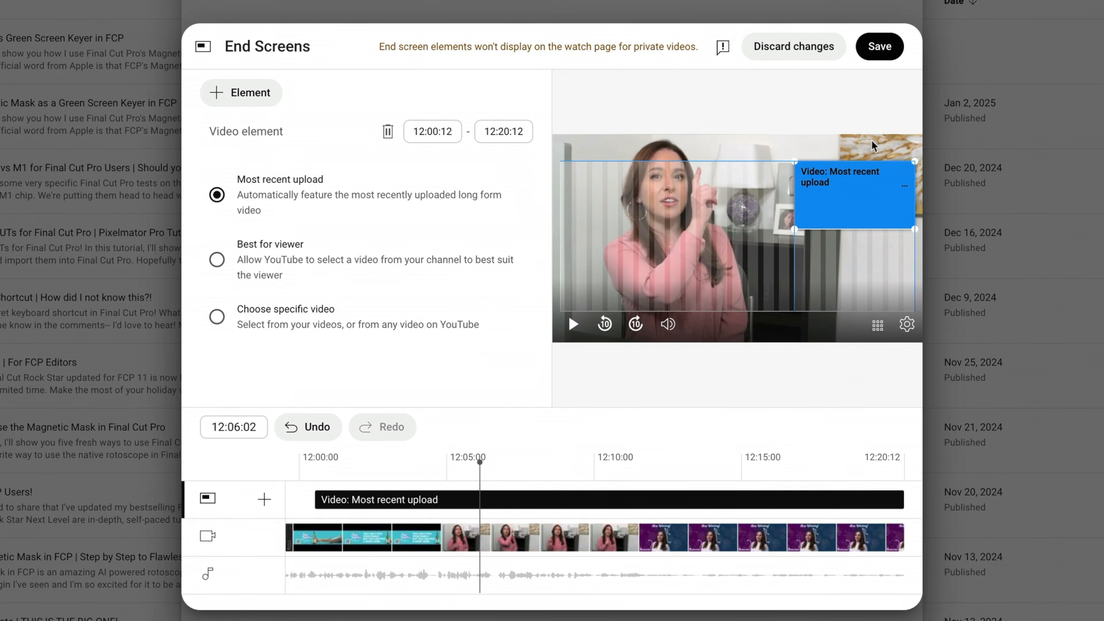
drag(797, 232, 839, 202)
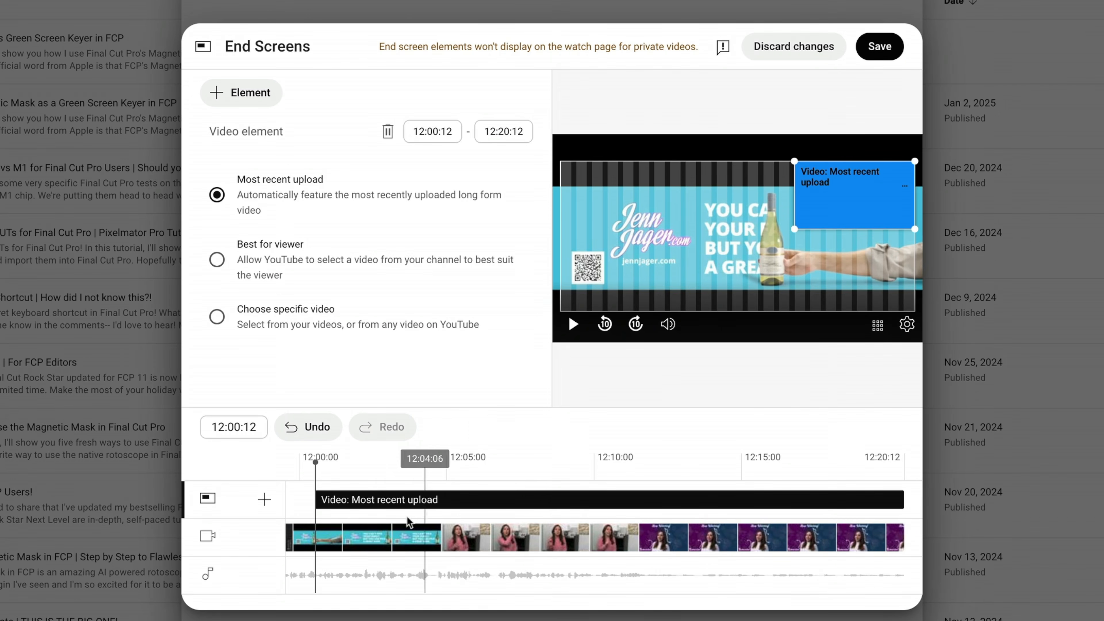
Set the video element's start time to 12:07:02 and preview the end screen at 12:09:14.
click(456, 472)
drag(457, 472, 509, 469)
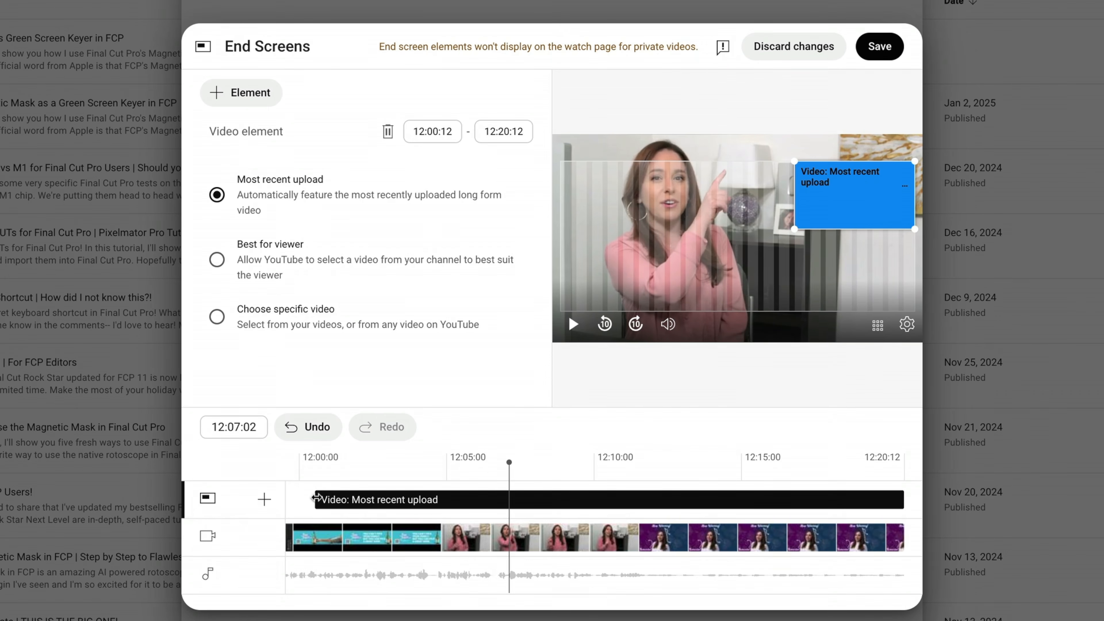
drag(316, 496, 509, 500)
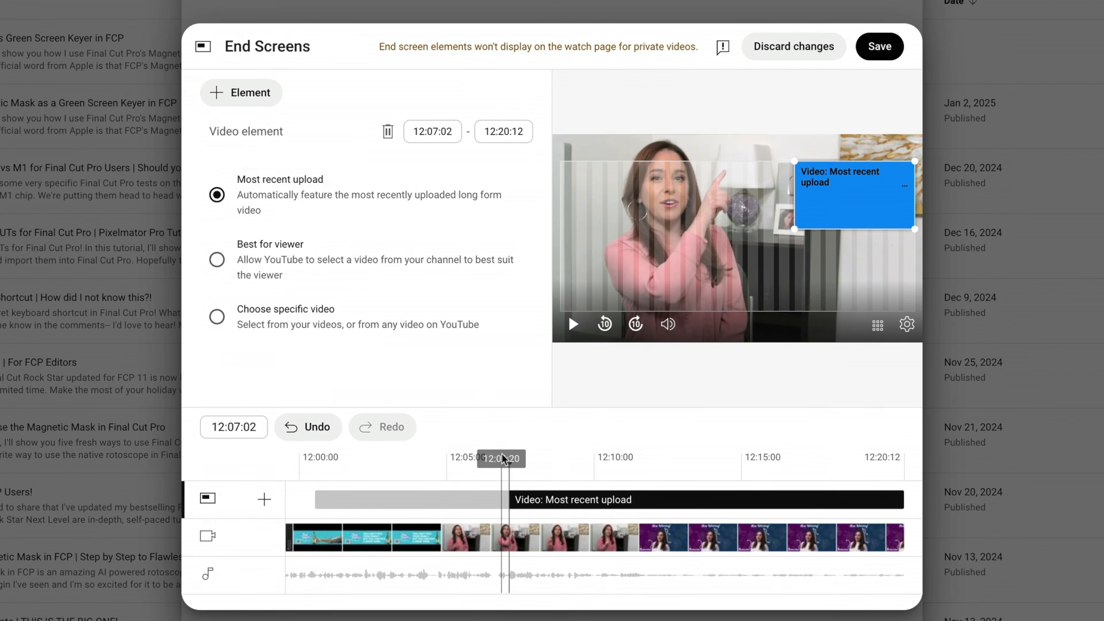
drag(509, 466, 582, 468)
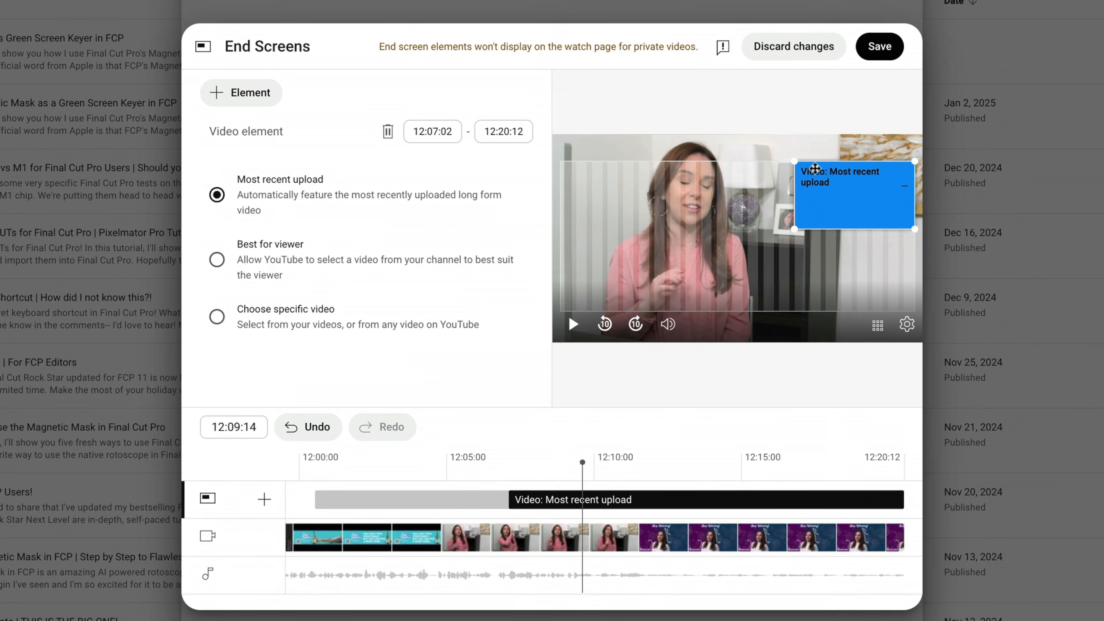
Set the video element to a specific video from another channel, Plum Productions Promotional Video, by searching for "plum productions".
click(216, 260)
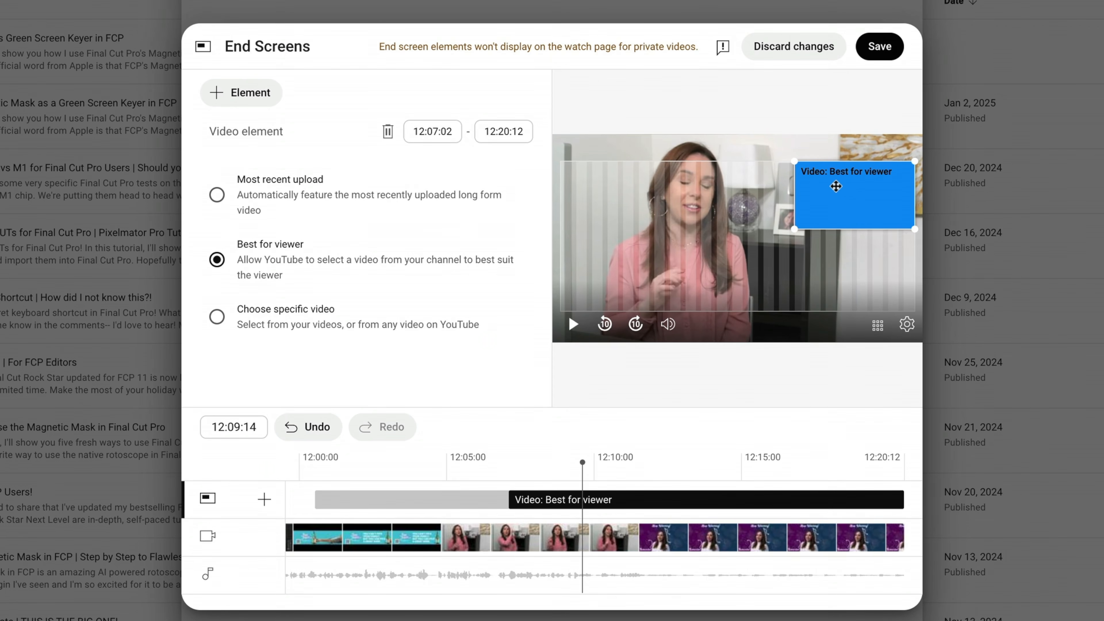
click(217, 317)
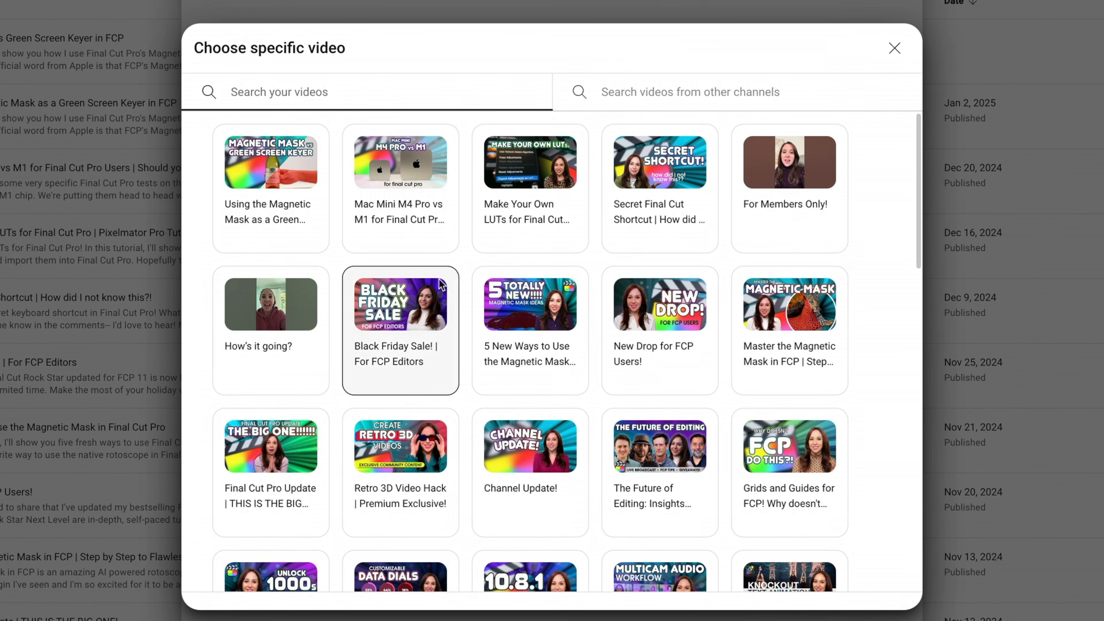
scroll(484, 278, down, 8)
scroll(501, 316, down, 8)
scroll(502, 315, up, 18)
scroll(502, 319, down, 14)
scroll(501, 317, down, 13)
scroll(502, 320, up, 20)
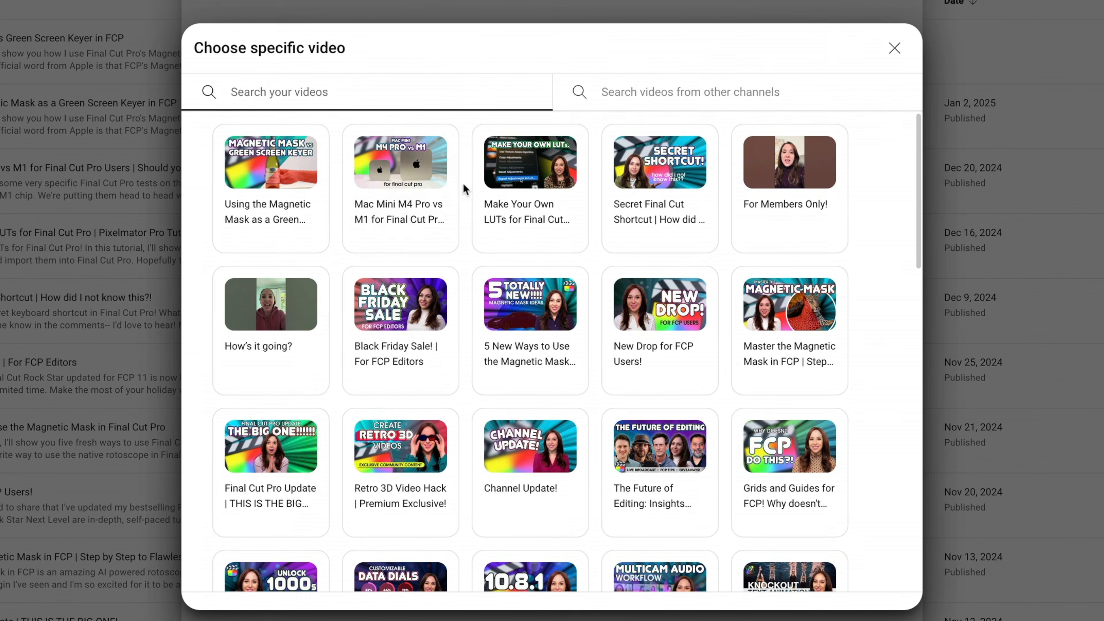
click(613, 90)
text(plum productions)
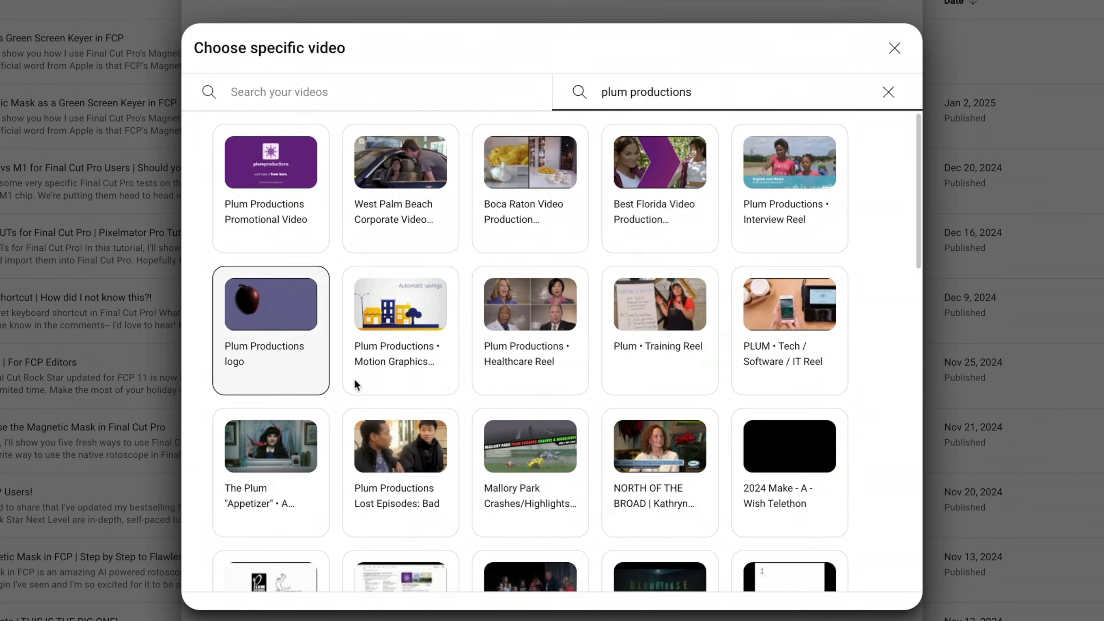
click(256, 178)
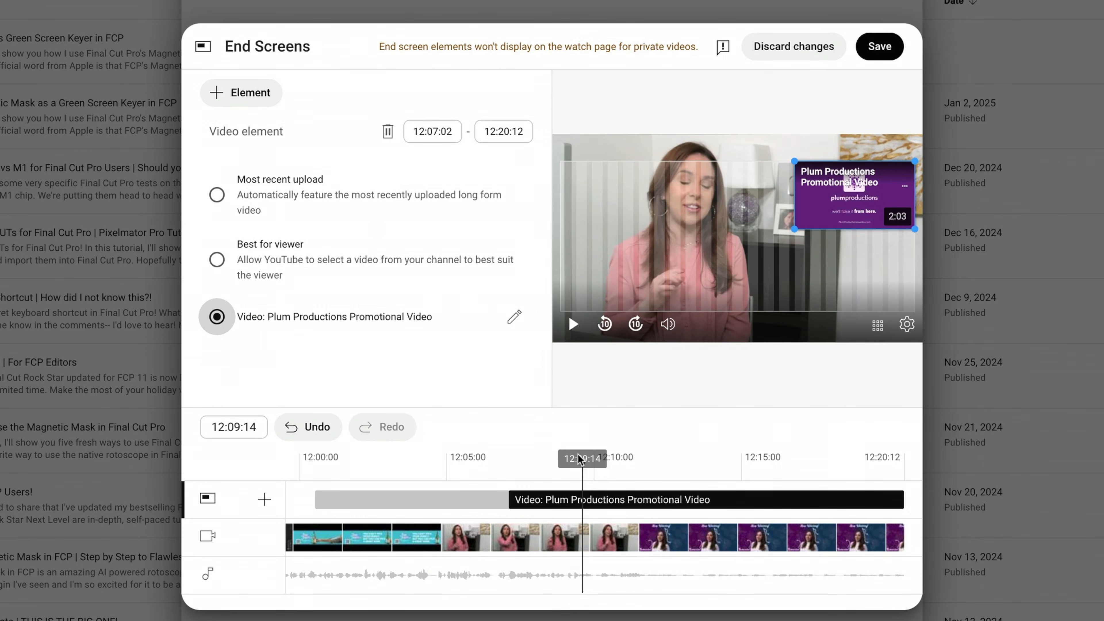
Add the Final Cut Pro Tutorials playlist to the end screen, starting at 12:07:02, and place it beneath the video element.
click(244, 95)
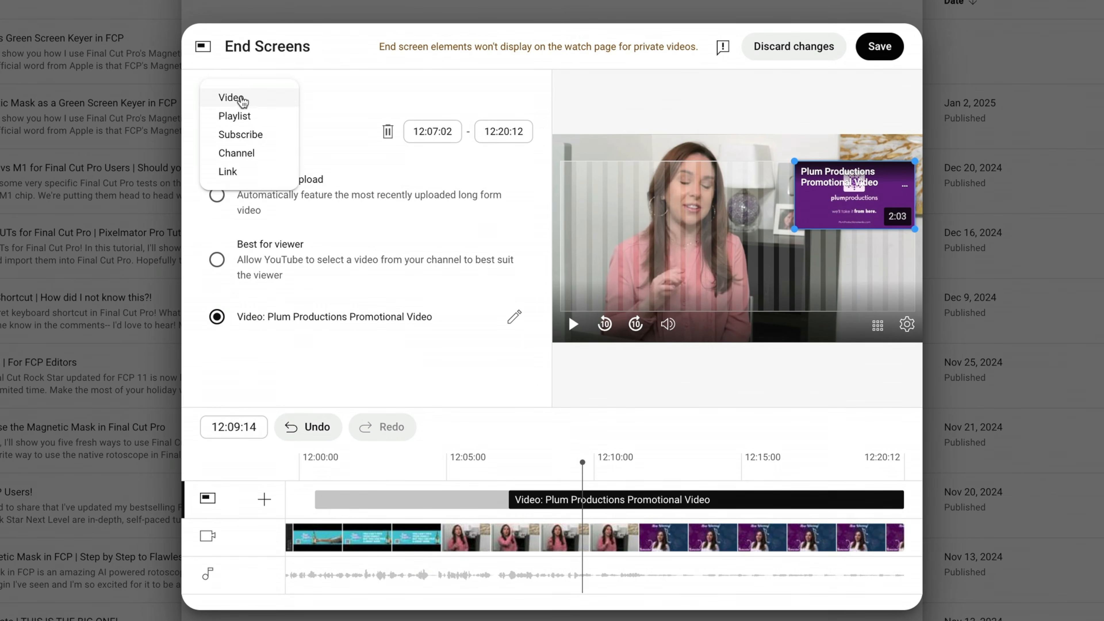
click(238, 116)
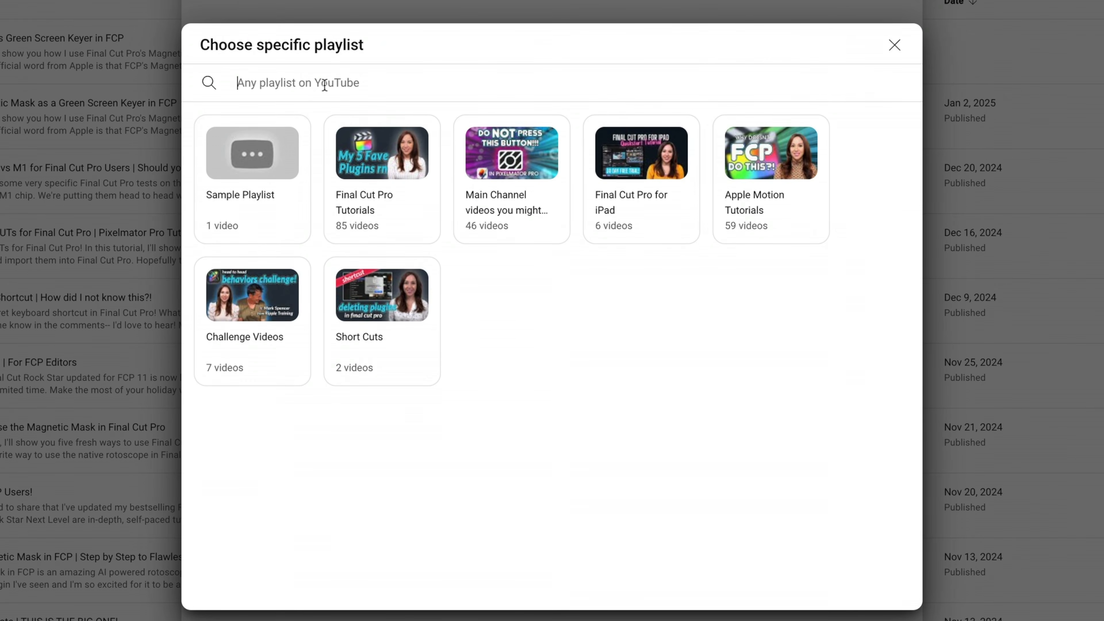
click(375, 193)
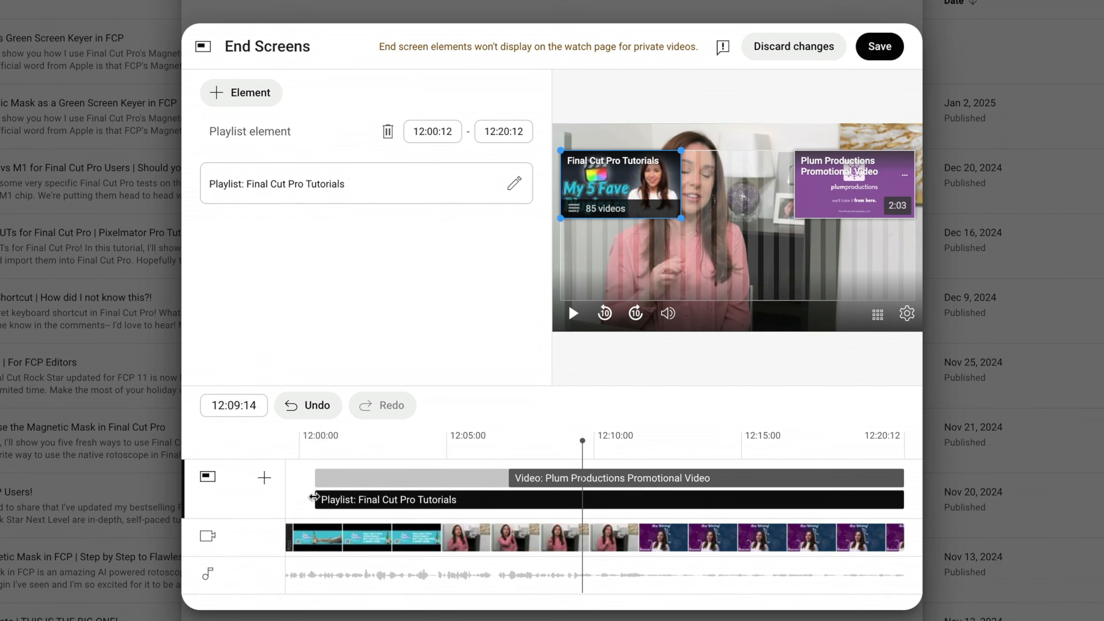
drag(314, 497, 505, 503)
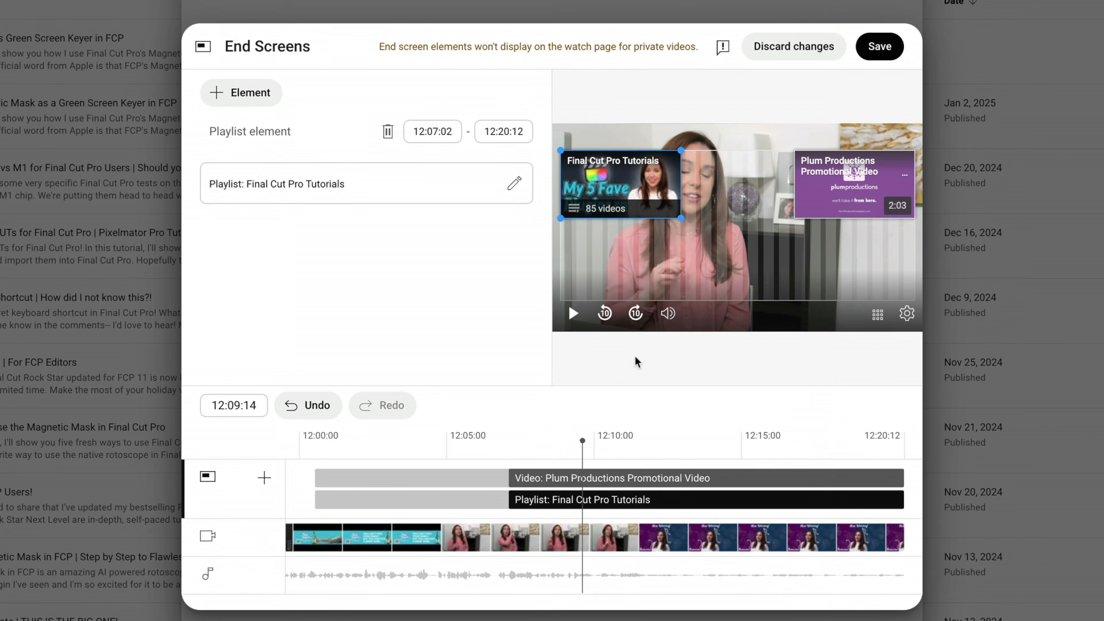
drag(643, 185, 877, 267)
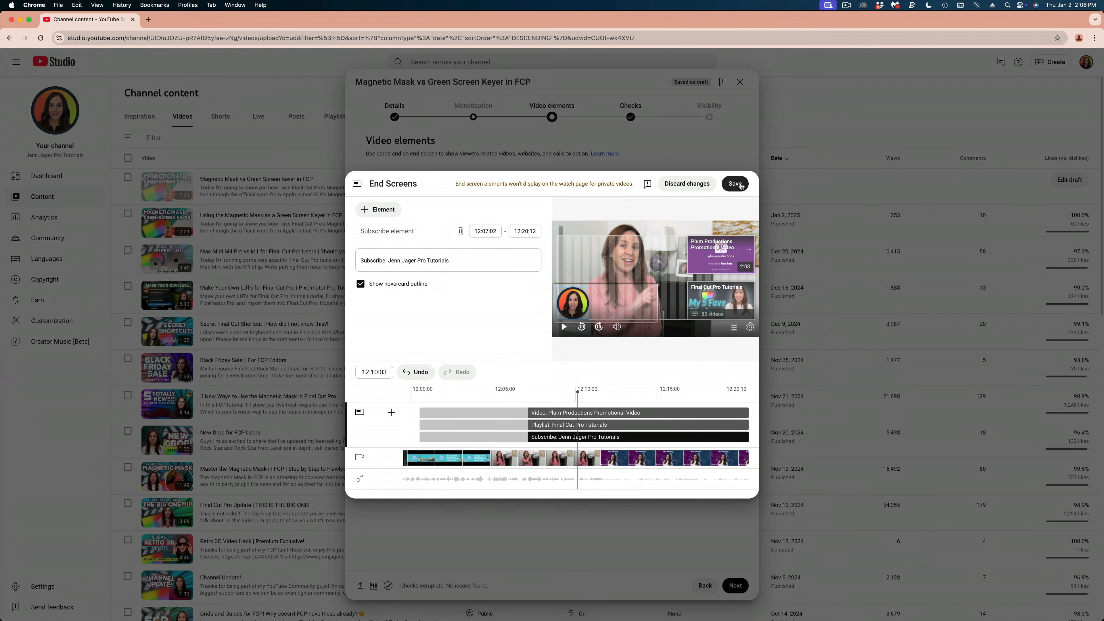
click(740, 185)
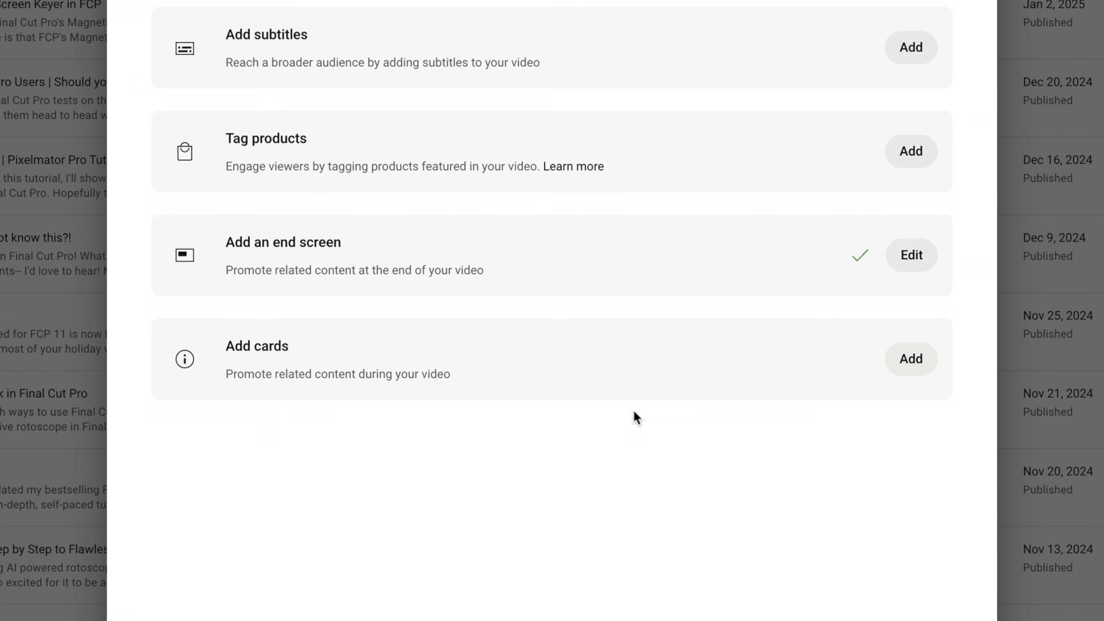
Add a video card at 05:05:21 linking to the "Master the Magnetic Mask in FCP" tutorial.
click(912, 359)
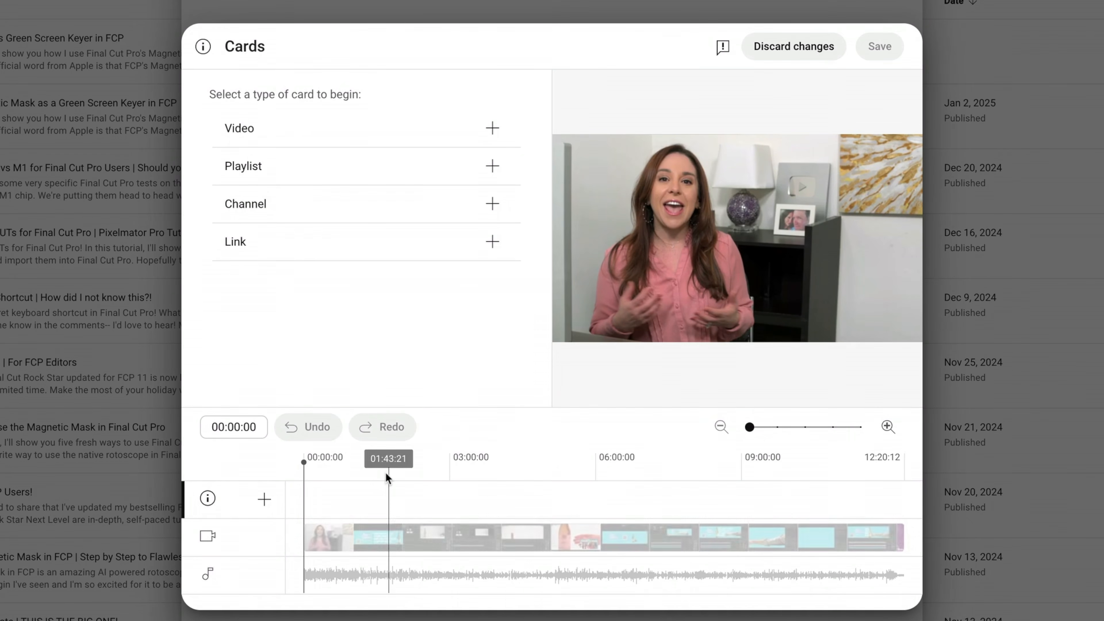
drag(428, 514, 552, 518)
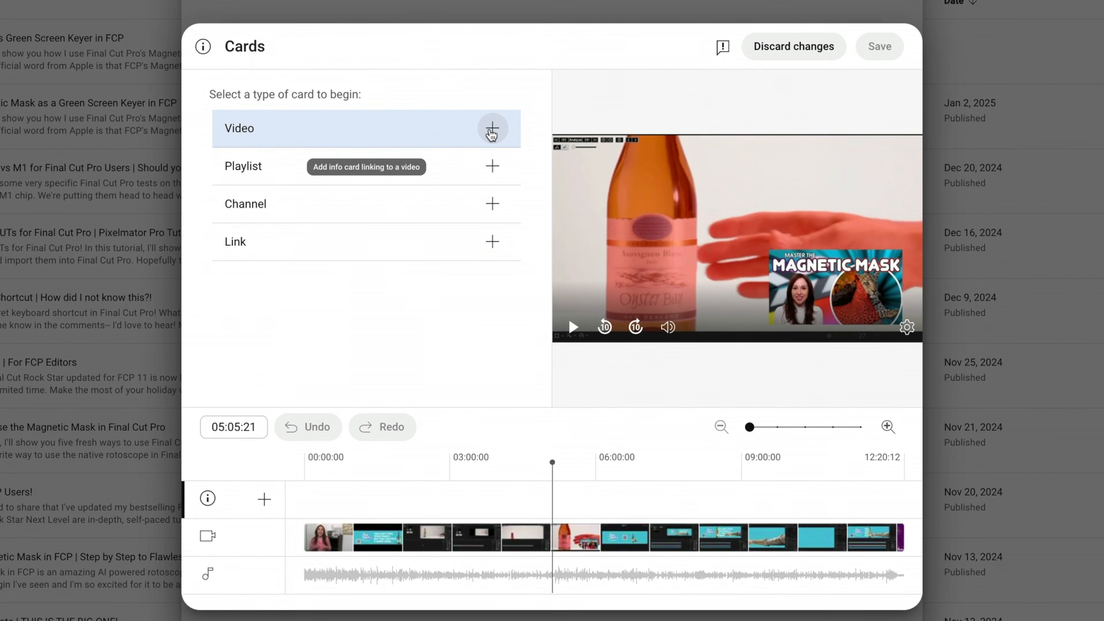
click(492, 132)
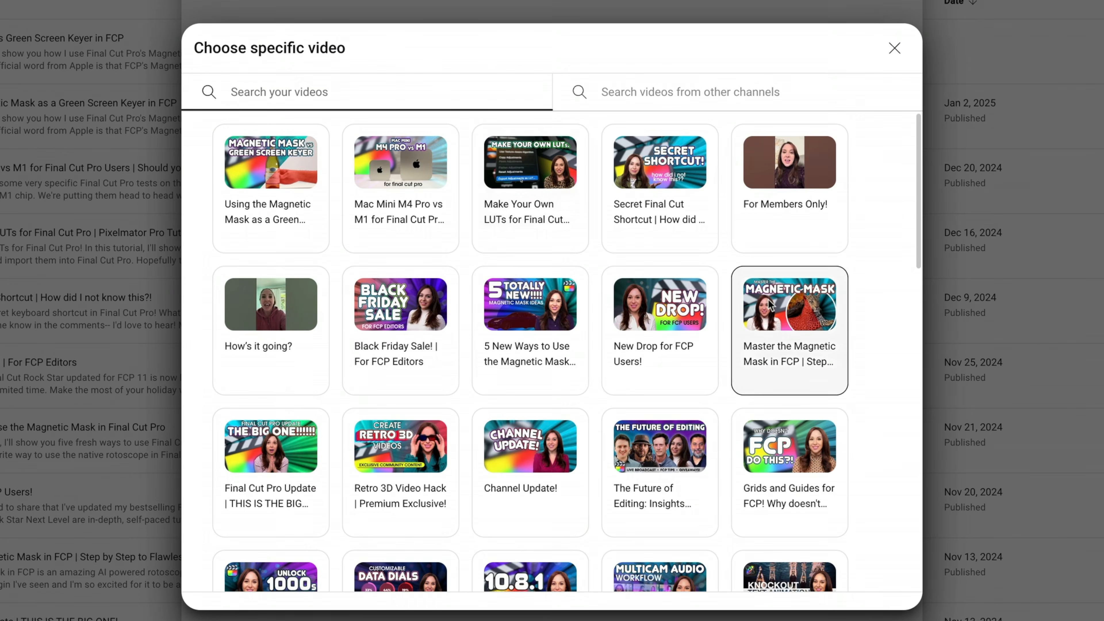
click(763, 275)
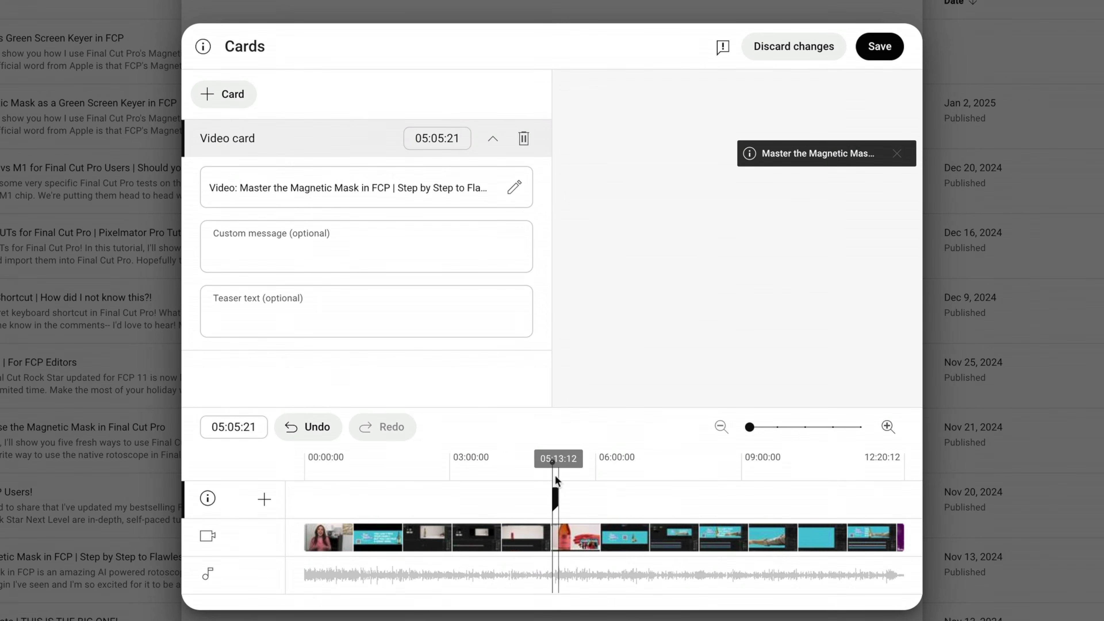
Move the Magnetic Mask video card to 05:44:23 on the timeline and save the cards.
click(555, 463)
drag(555, 463, 552, 464)
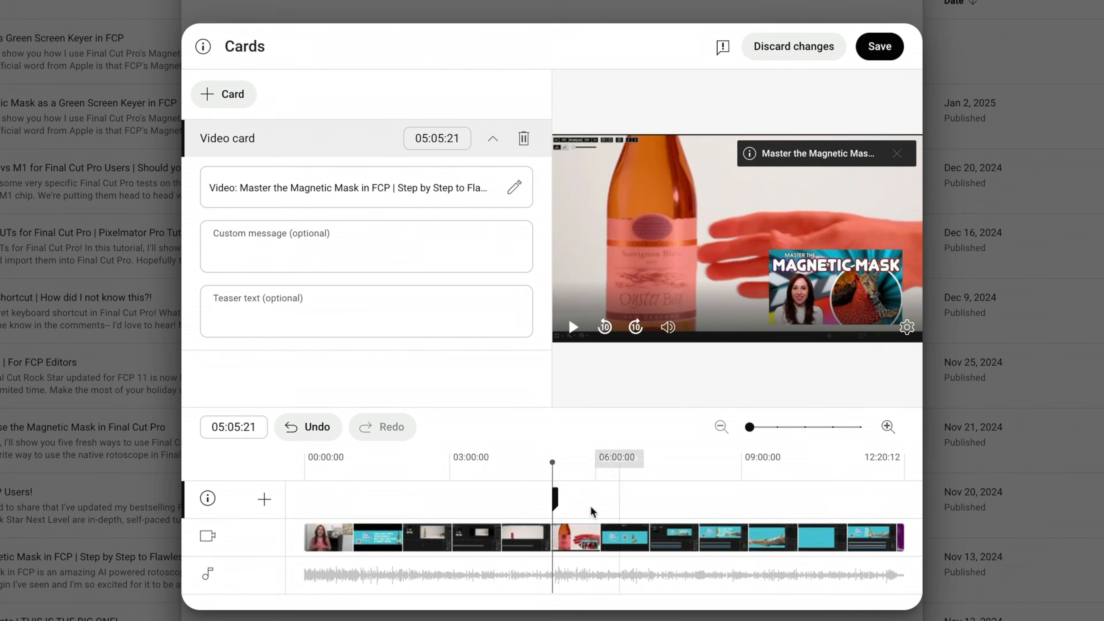
drag(552, 462, 493, 462)
mouse_move(555, 500)
mouse_down()
mouse_move(580, 500)
mouse_move(503, 500)
mouse_move(732, 500)
mouse_move(725, 466)
mouse_move(737, 467)
mouse_move(586, 500)
mouse_up()
click(732, 466)
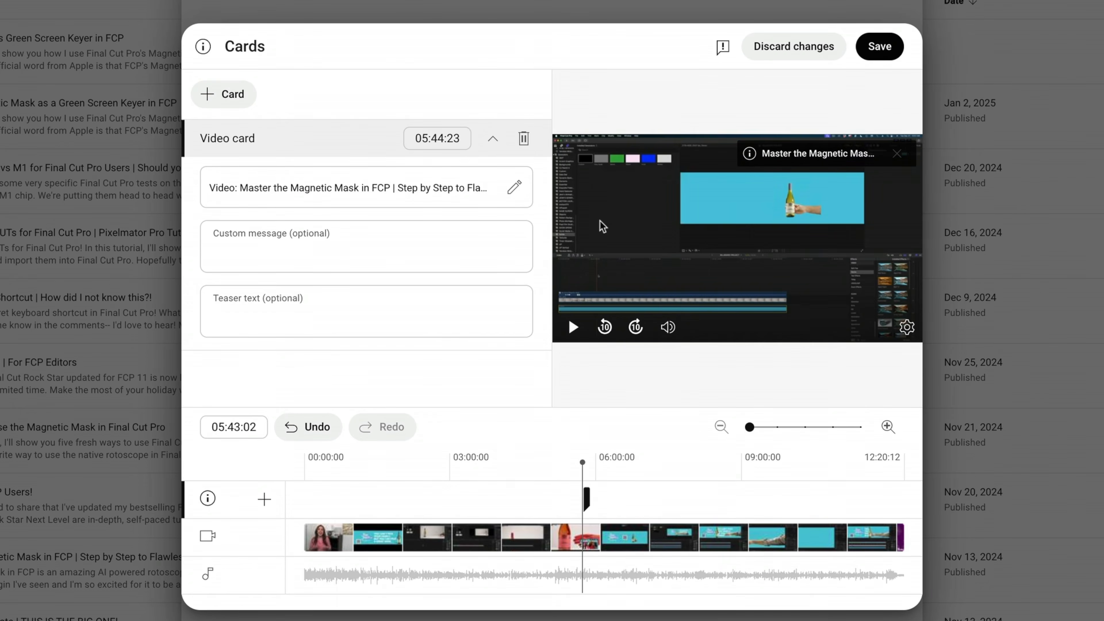
click(880, 46)
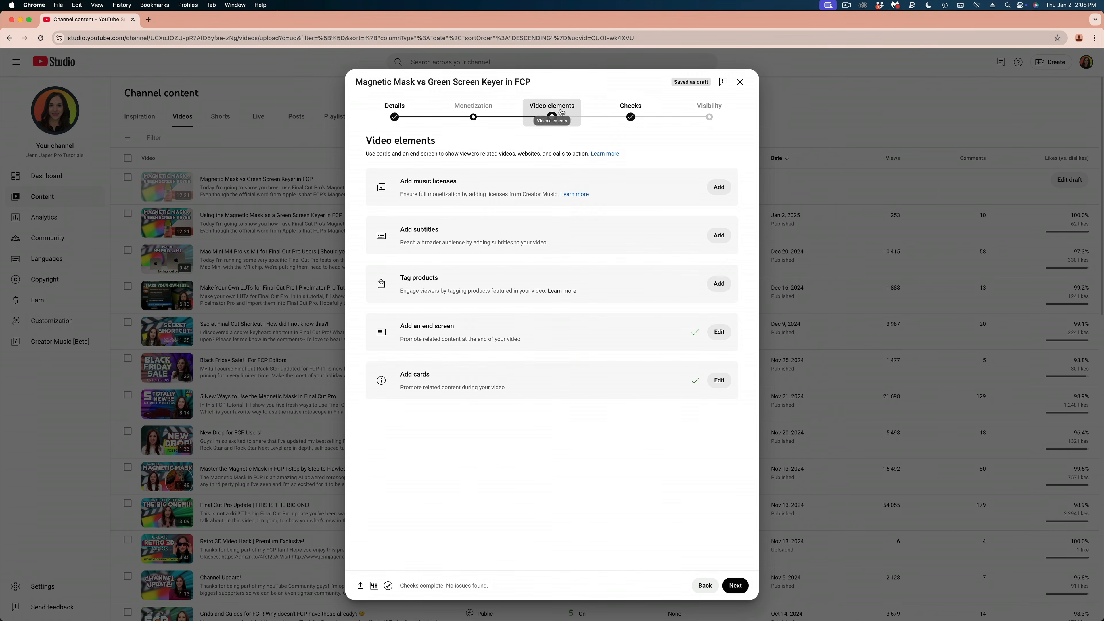
Open the video's checks and review the copyright result.
click(630, 115)
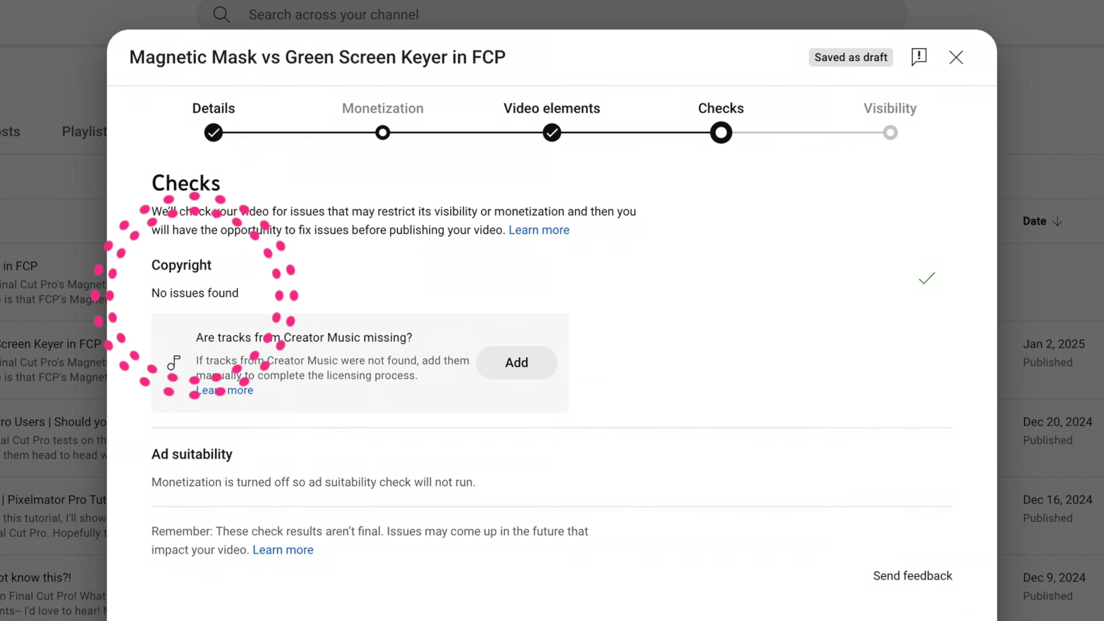
triple_click(177, 289)
click(414, 290)
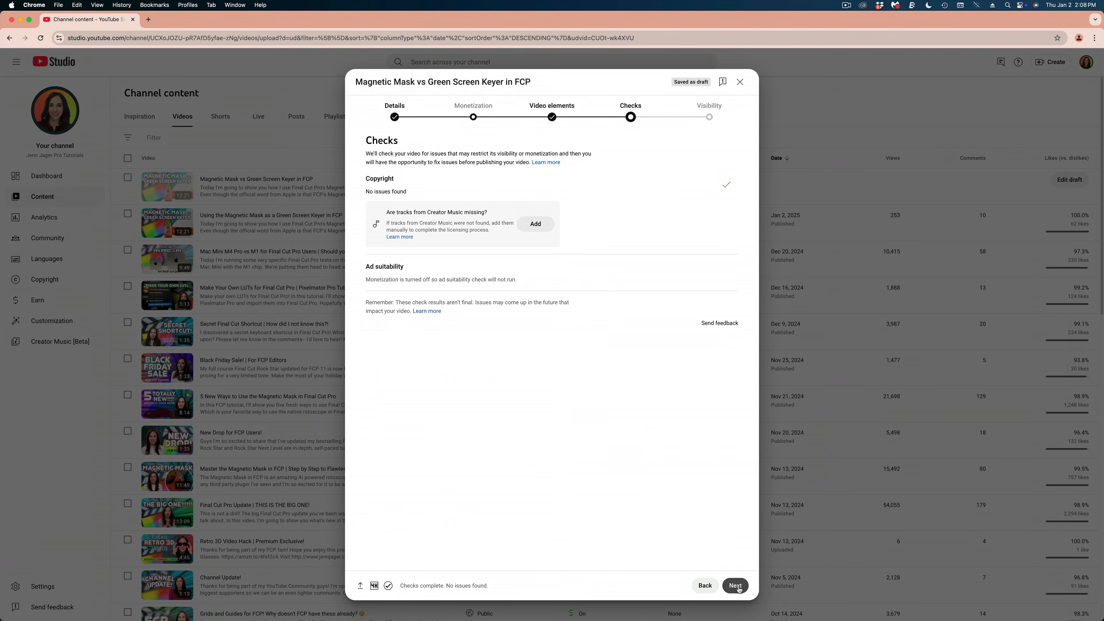
Proceed from the checks to the video's visibility settings.
click(736, 586)
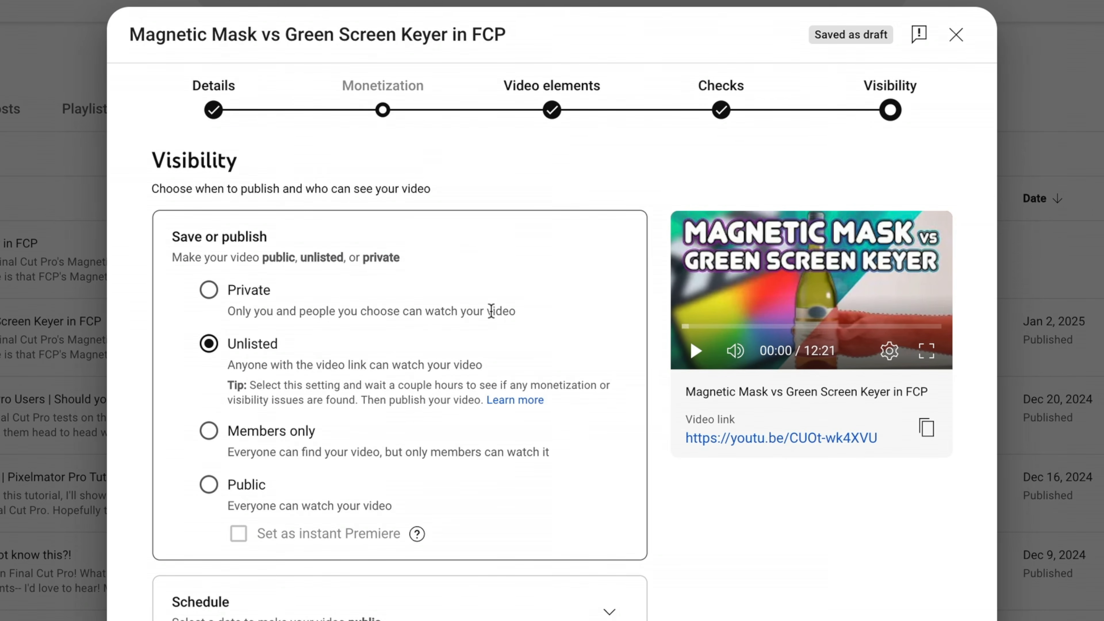
Set the video to Private and share it privately with one invitee's e-mail address, with e-mail notification enabled.
click(266, 288)
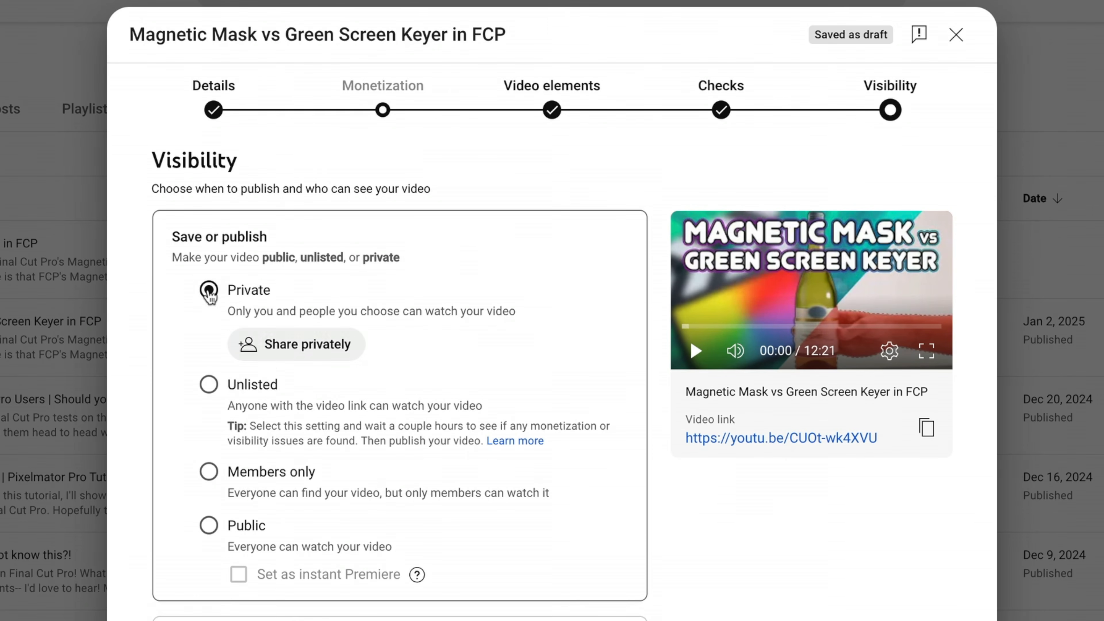
click(272, 360)
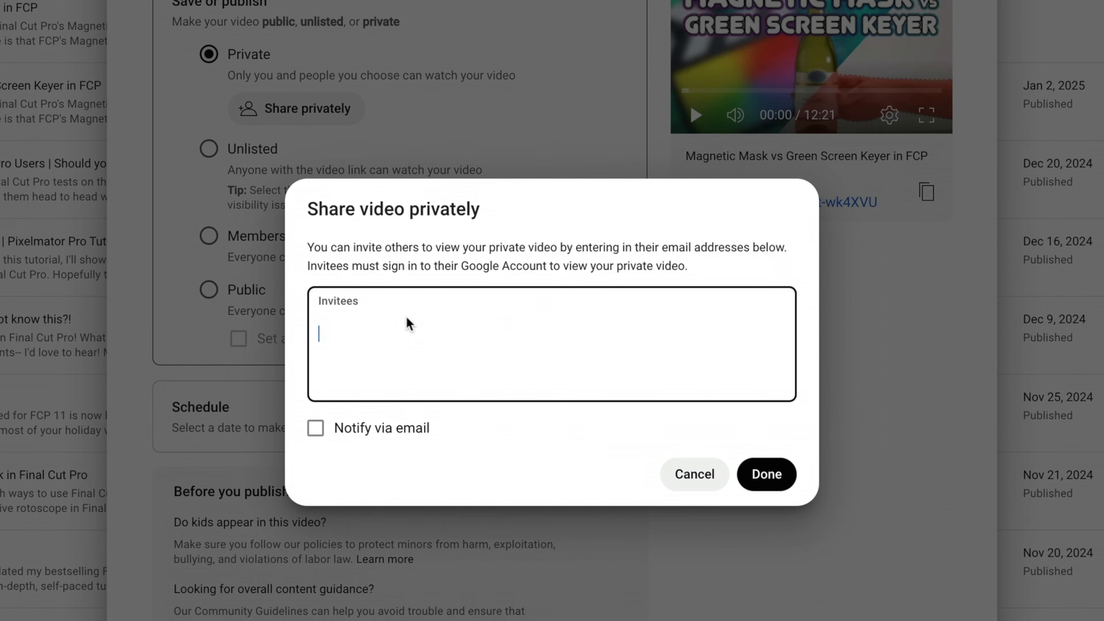
click(316, 428)
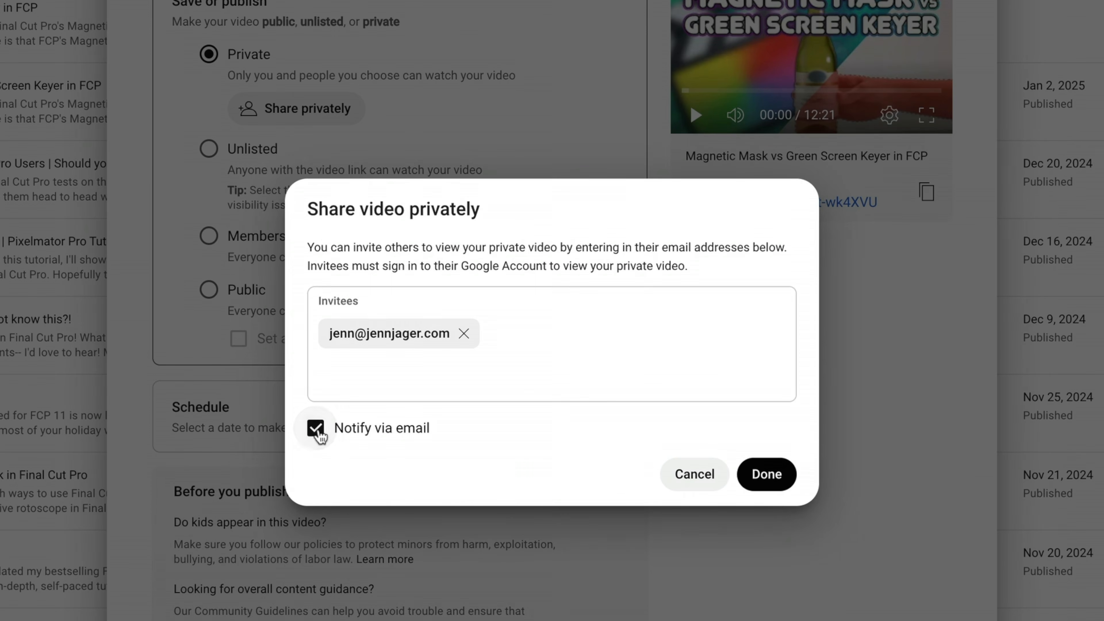
click(767, 475)
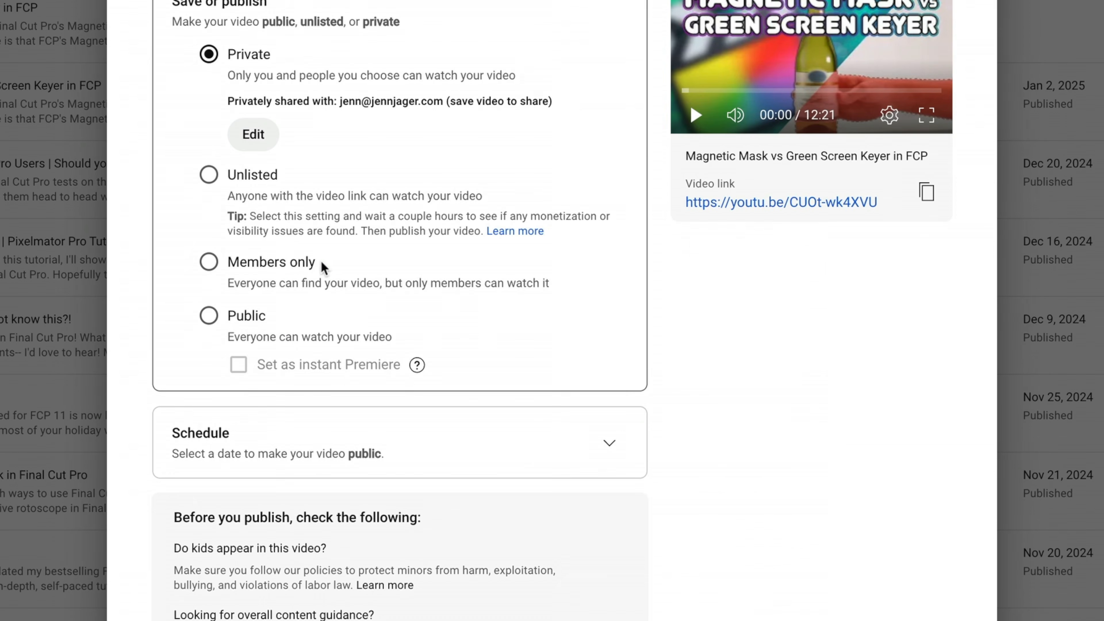
Try the Unlisted, Members only and Public visibility options in turn, ending on Public.
click(208, 176)
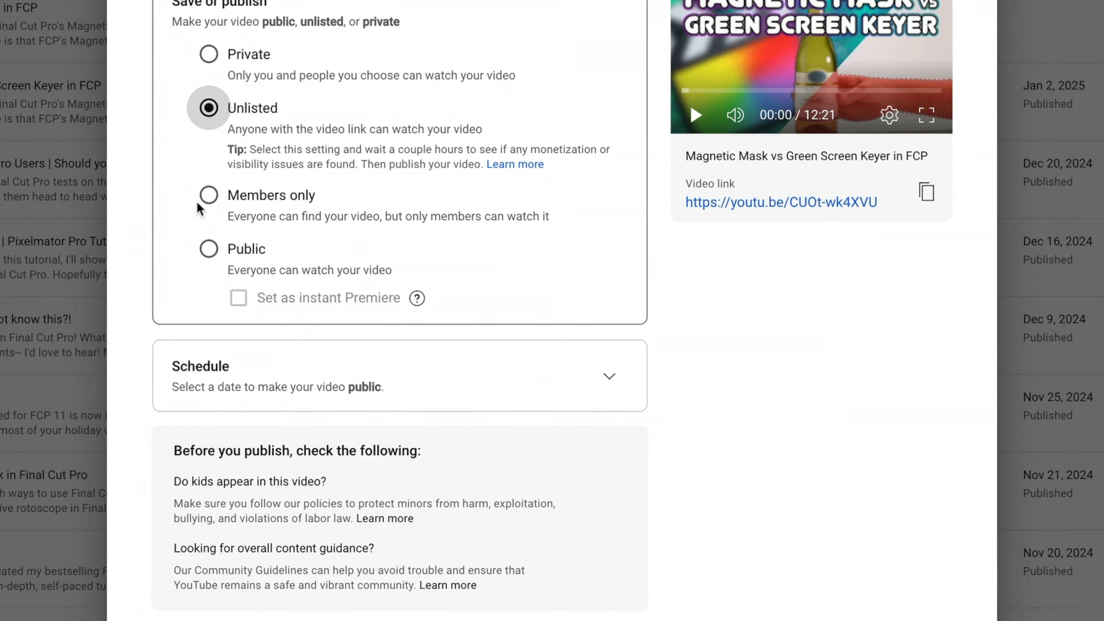
click(208, 195)
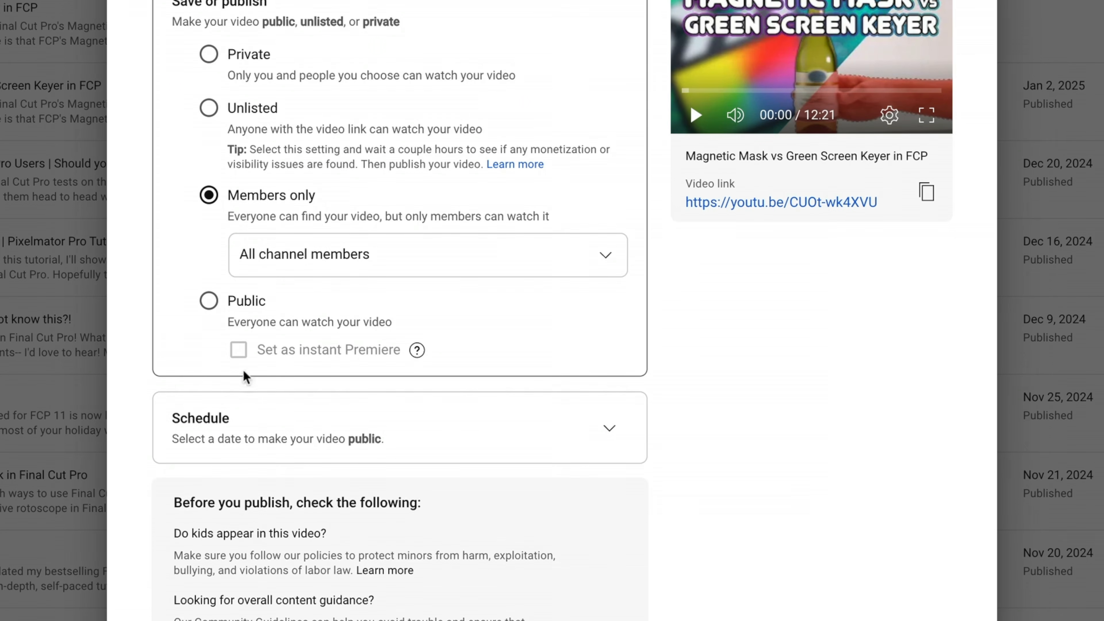
click(208, 301)
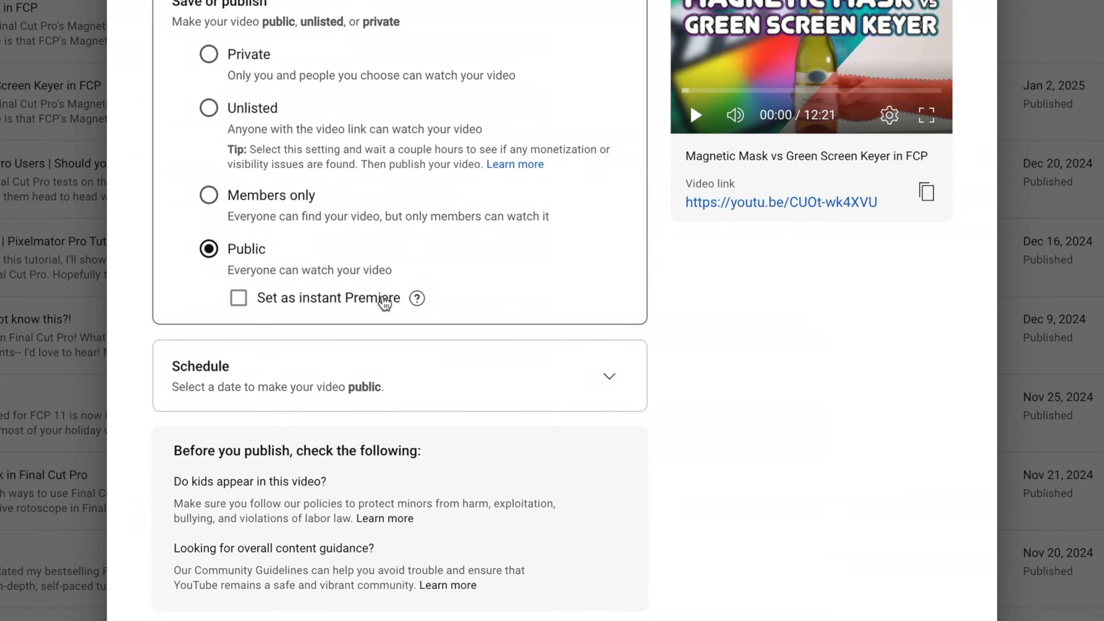
Schedule the video to change from private to public on Jan 3, 2025 at 10:00 AM.
mouse_move(416, 300)
click(609, 376)
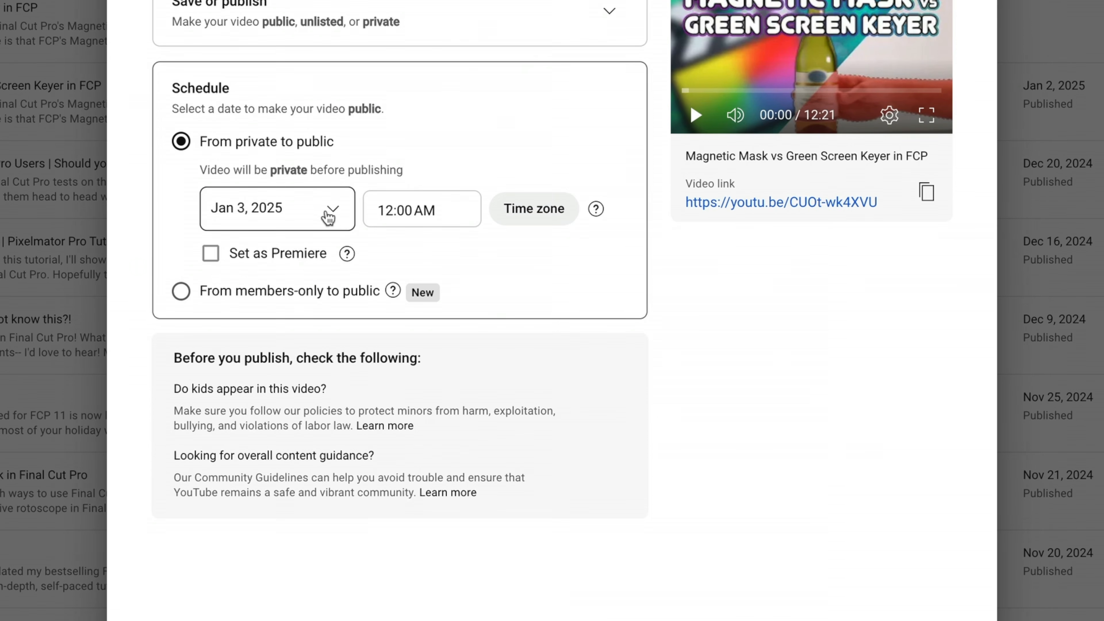
click(453, 208)
scroll(417, 425, down, 1)
scroll(416, 425, down, 10)
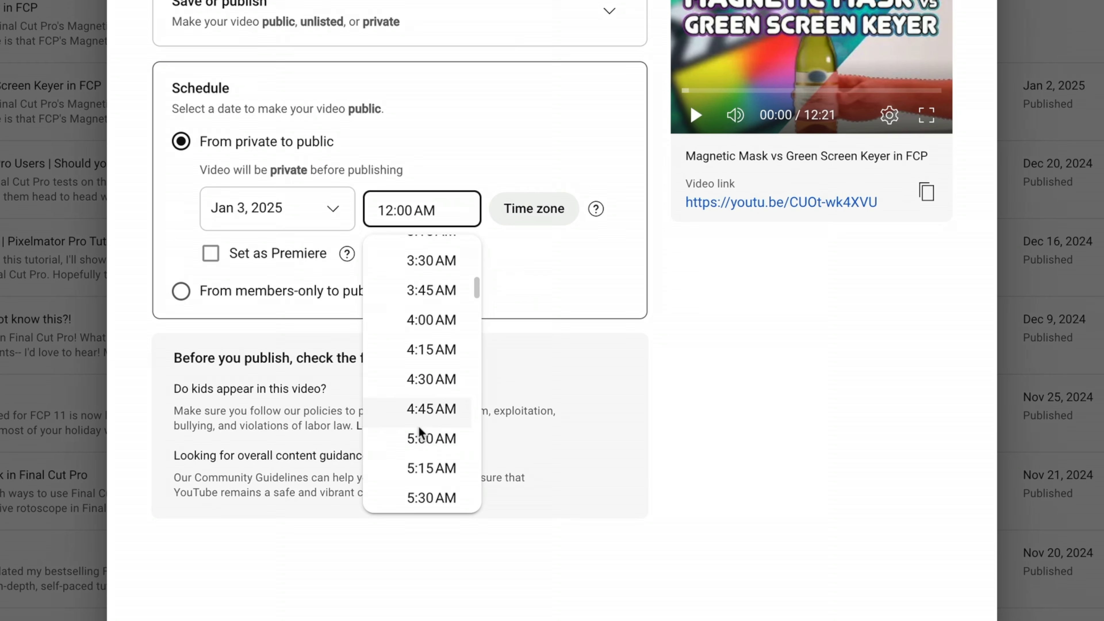
scroll(419, 427, down, 7)
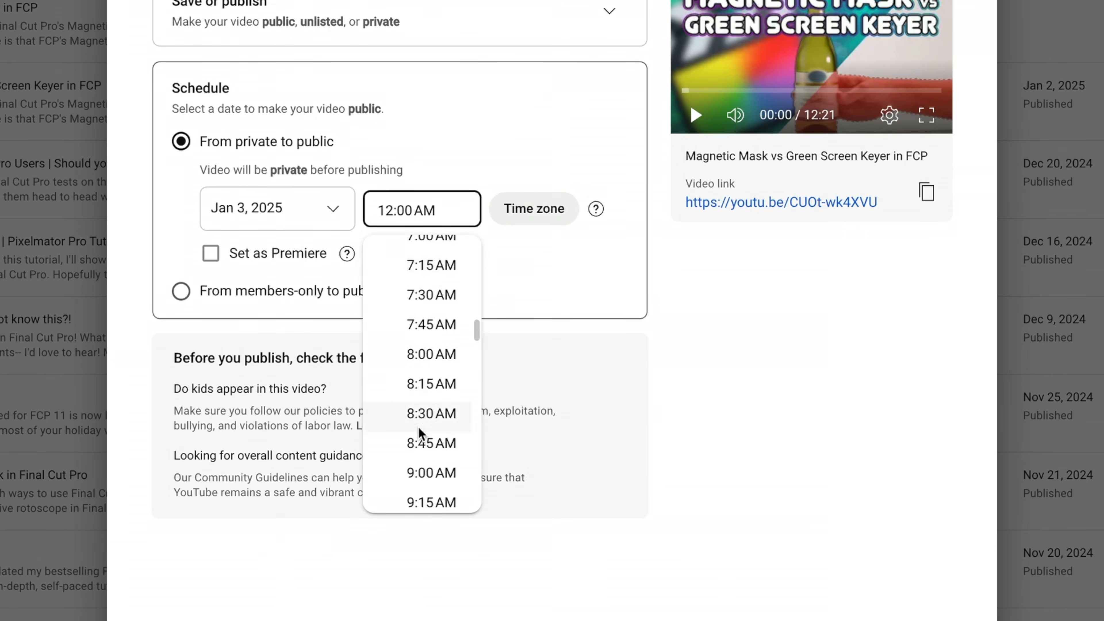
scroll(417, 431, down, 2)
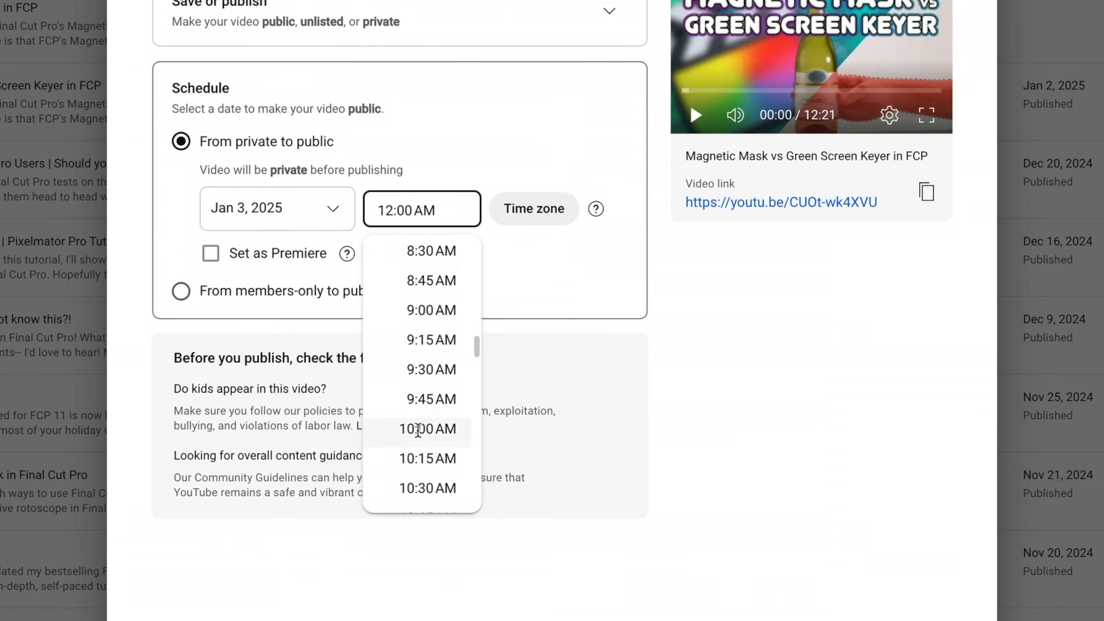
click(415, 427)
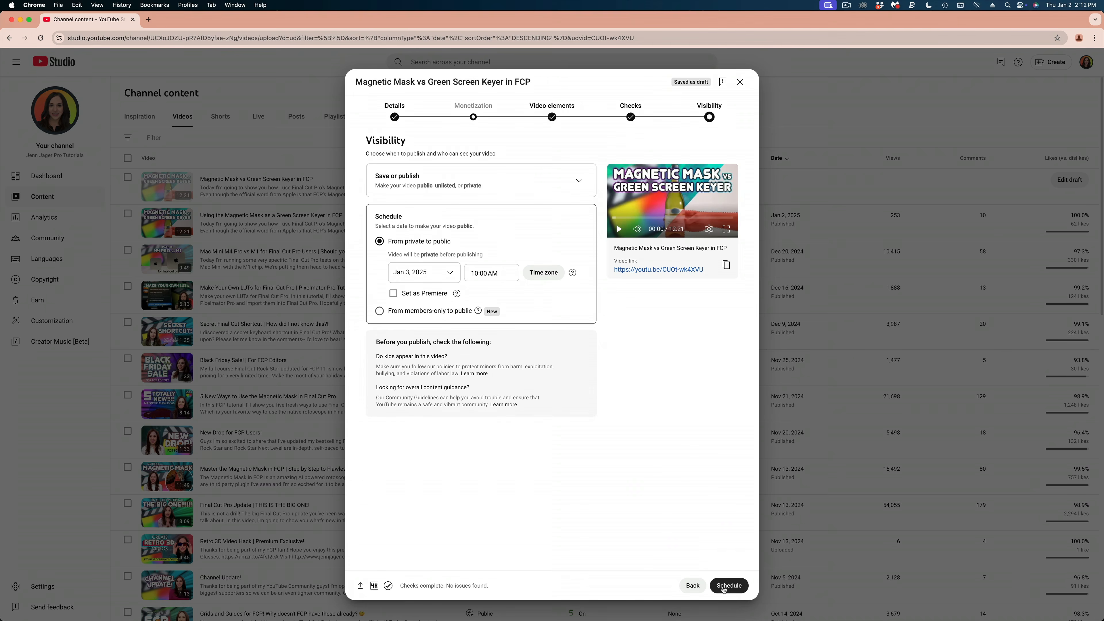
click(724, 586)
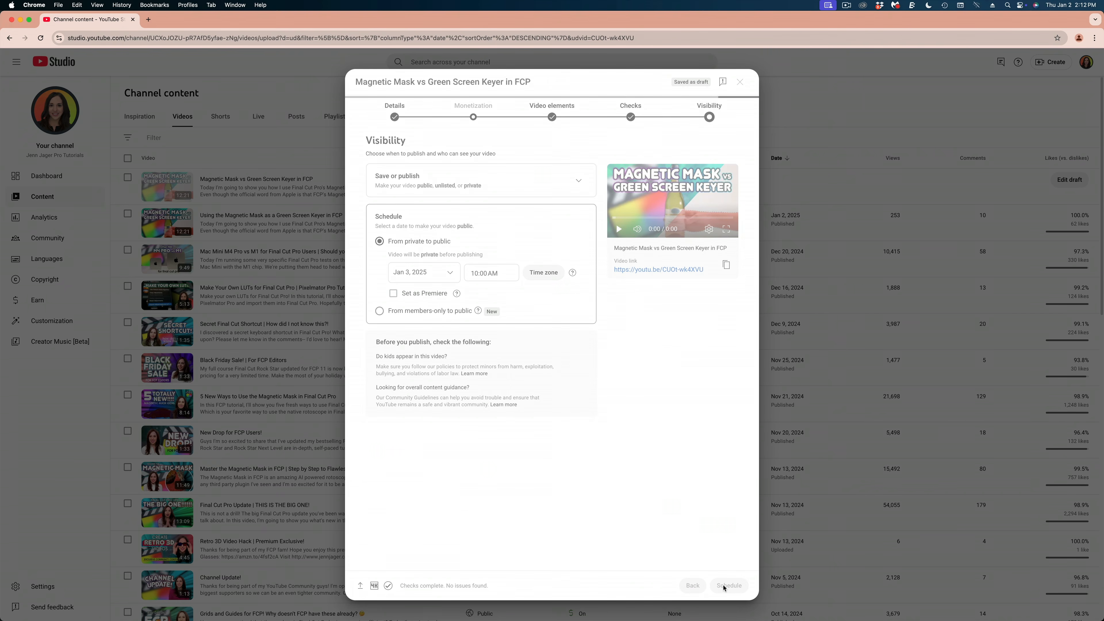